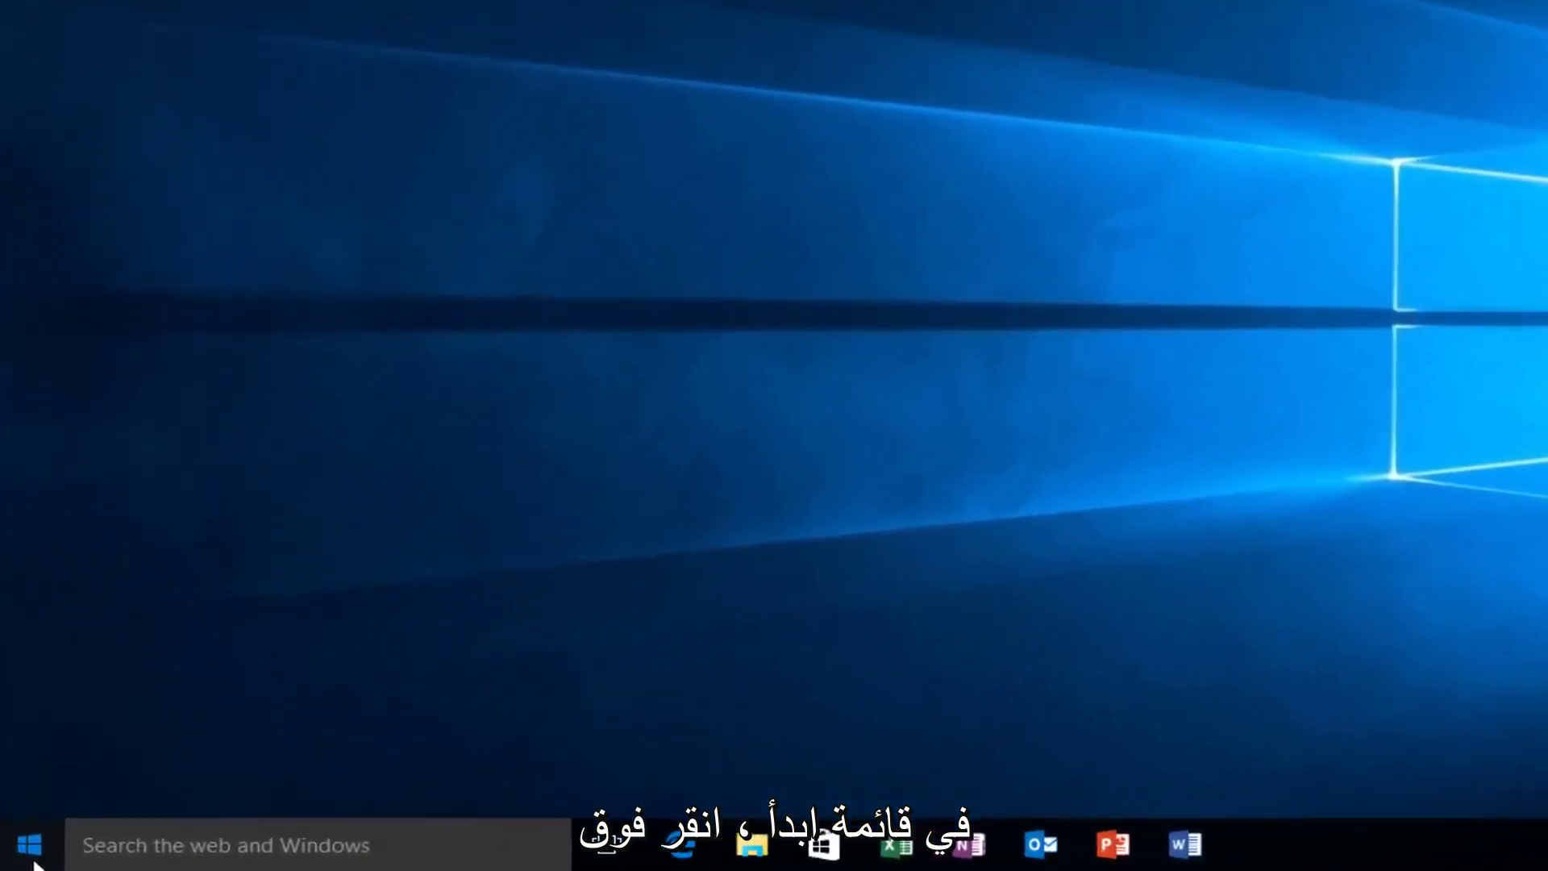
- Search the Start menu for regedit and run it as administrator
click(31, 859)
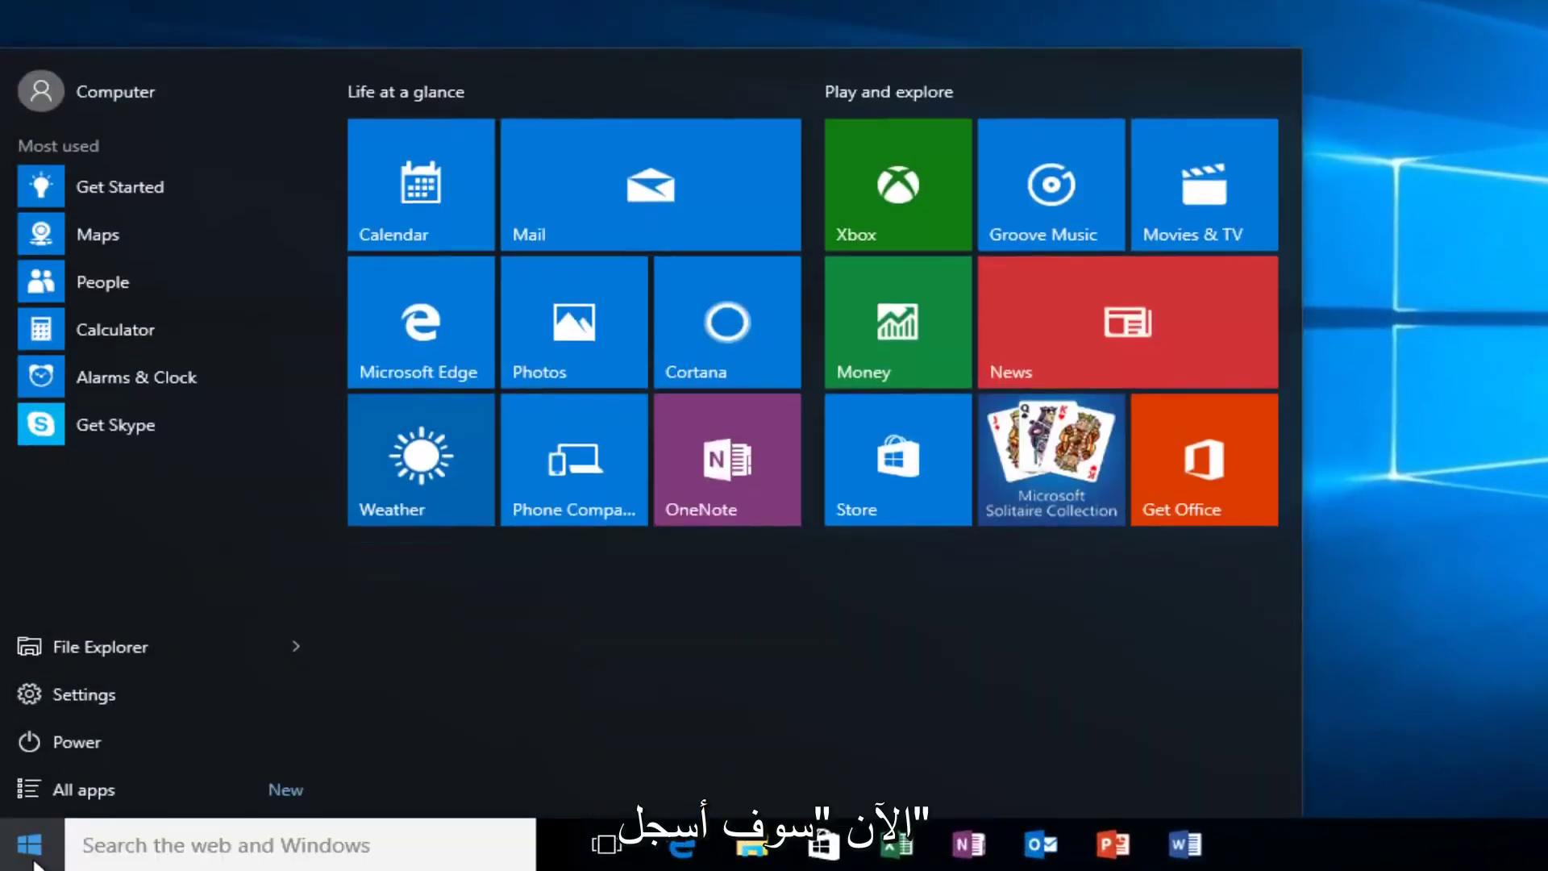
text(regedit)
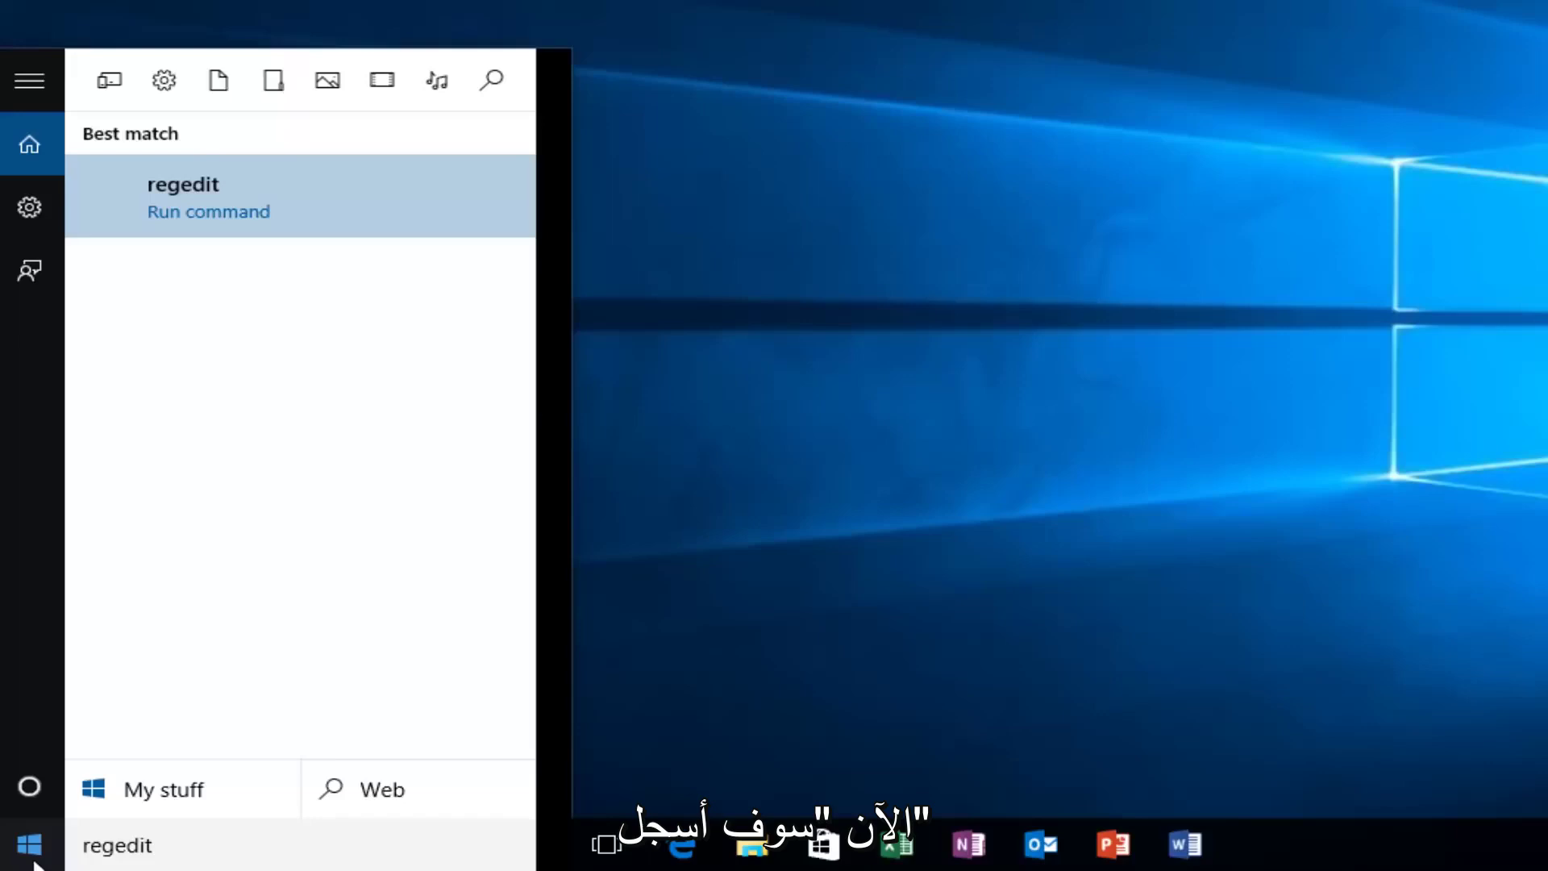
right_click(231, 191)
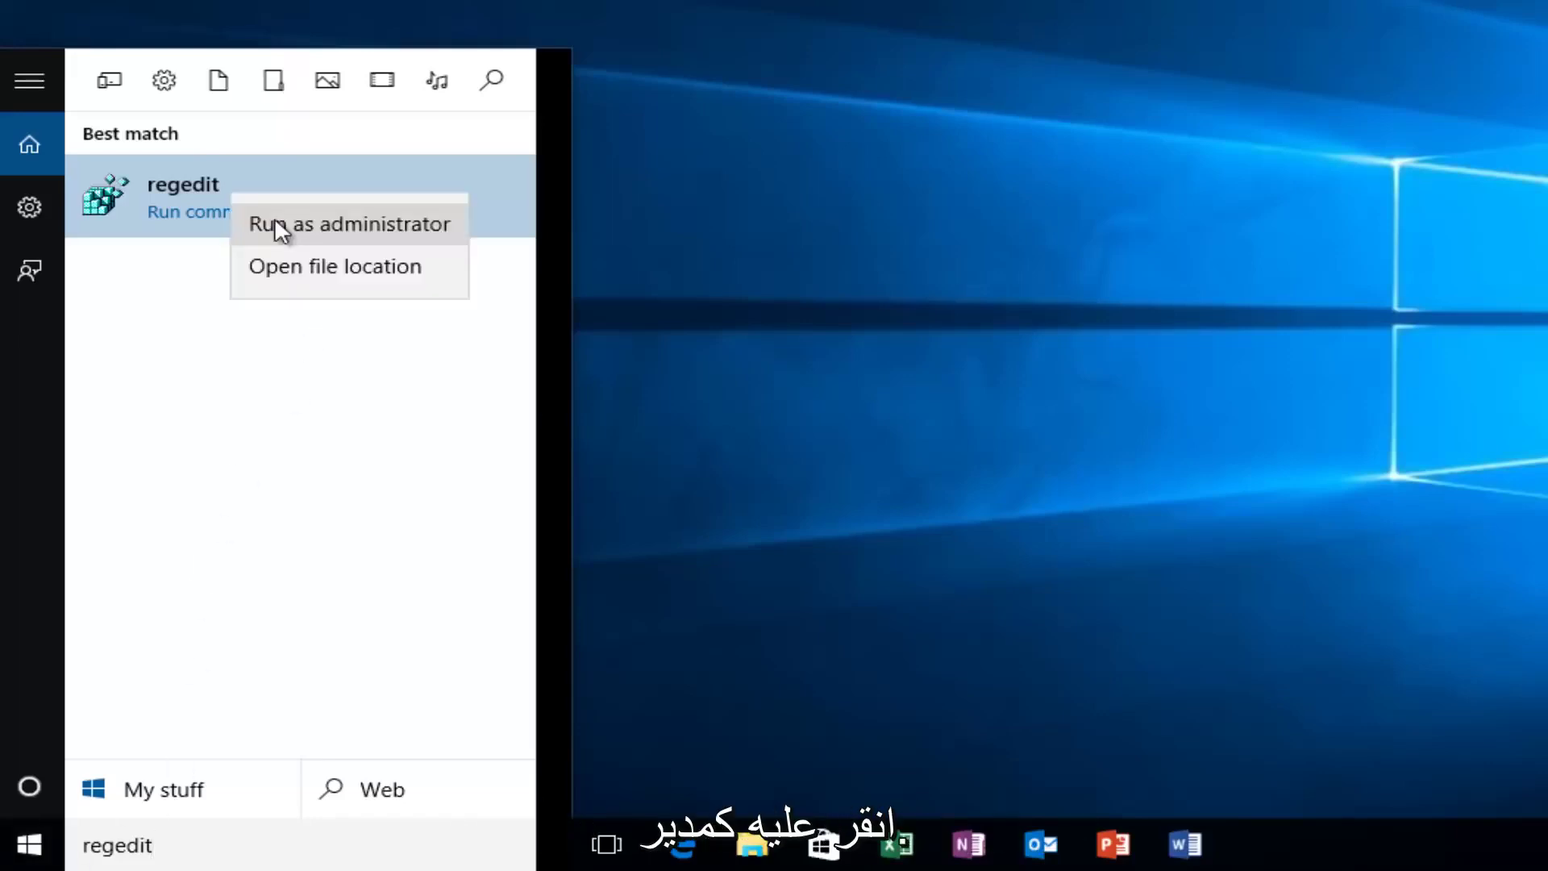
click(275, 222)
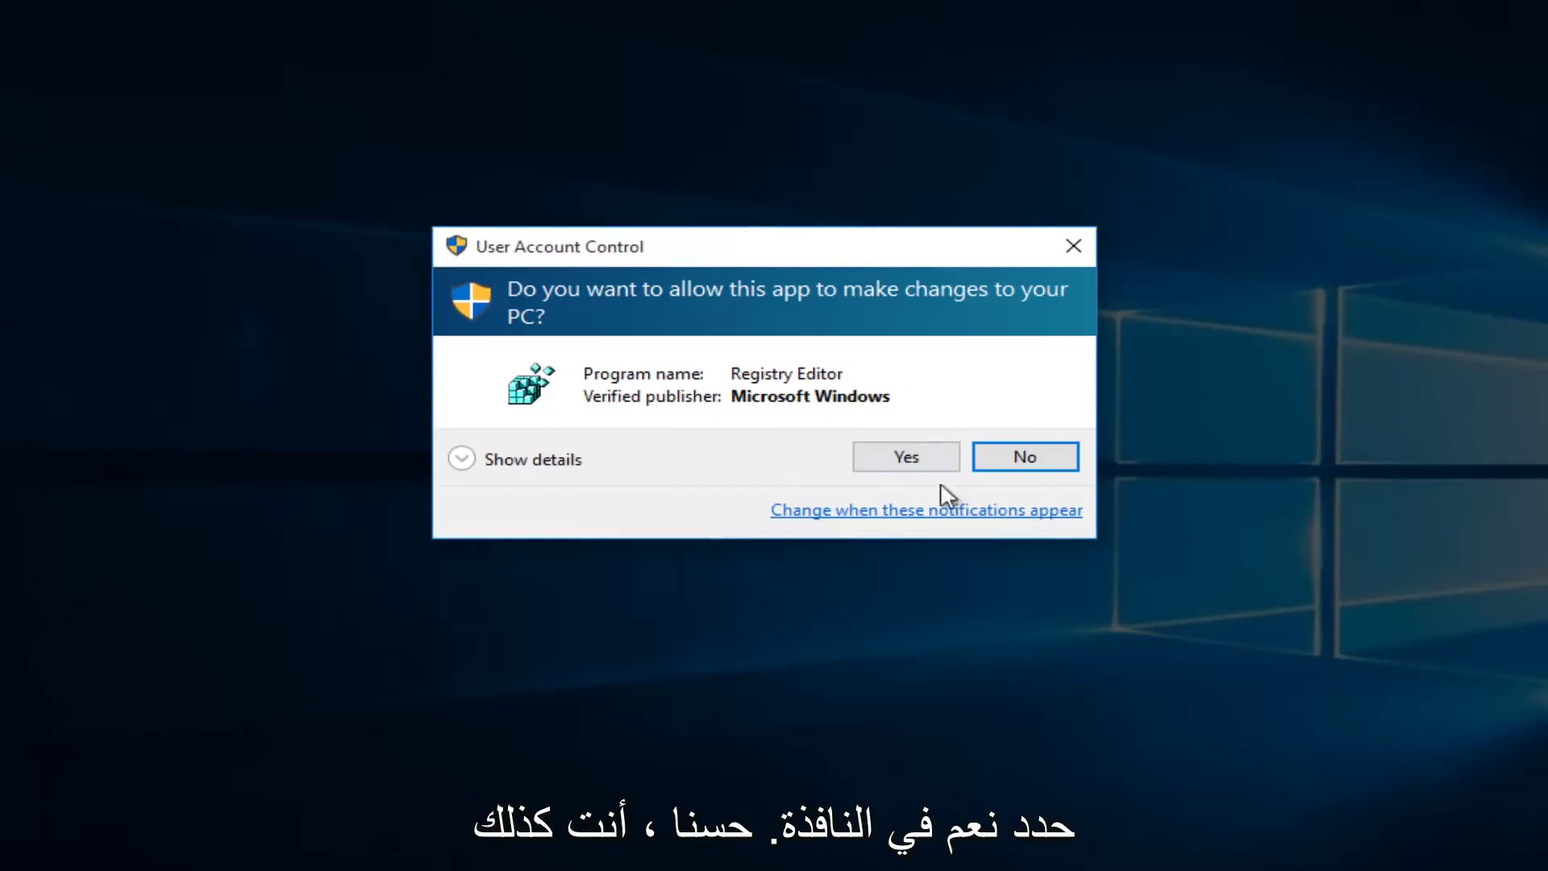
- Approve the UAC prompt and browse to HKEY_LOCAL_MACHINE\SYSTEM\ControlSet001\Services\Ndu
click(898, 456)
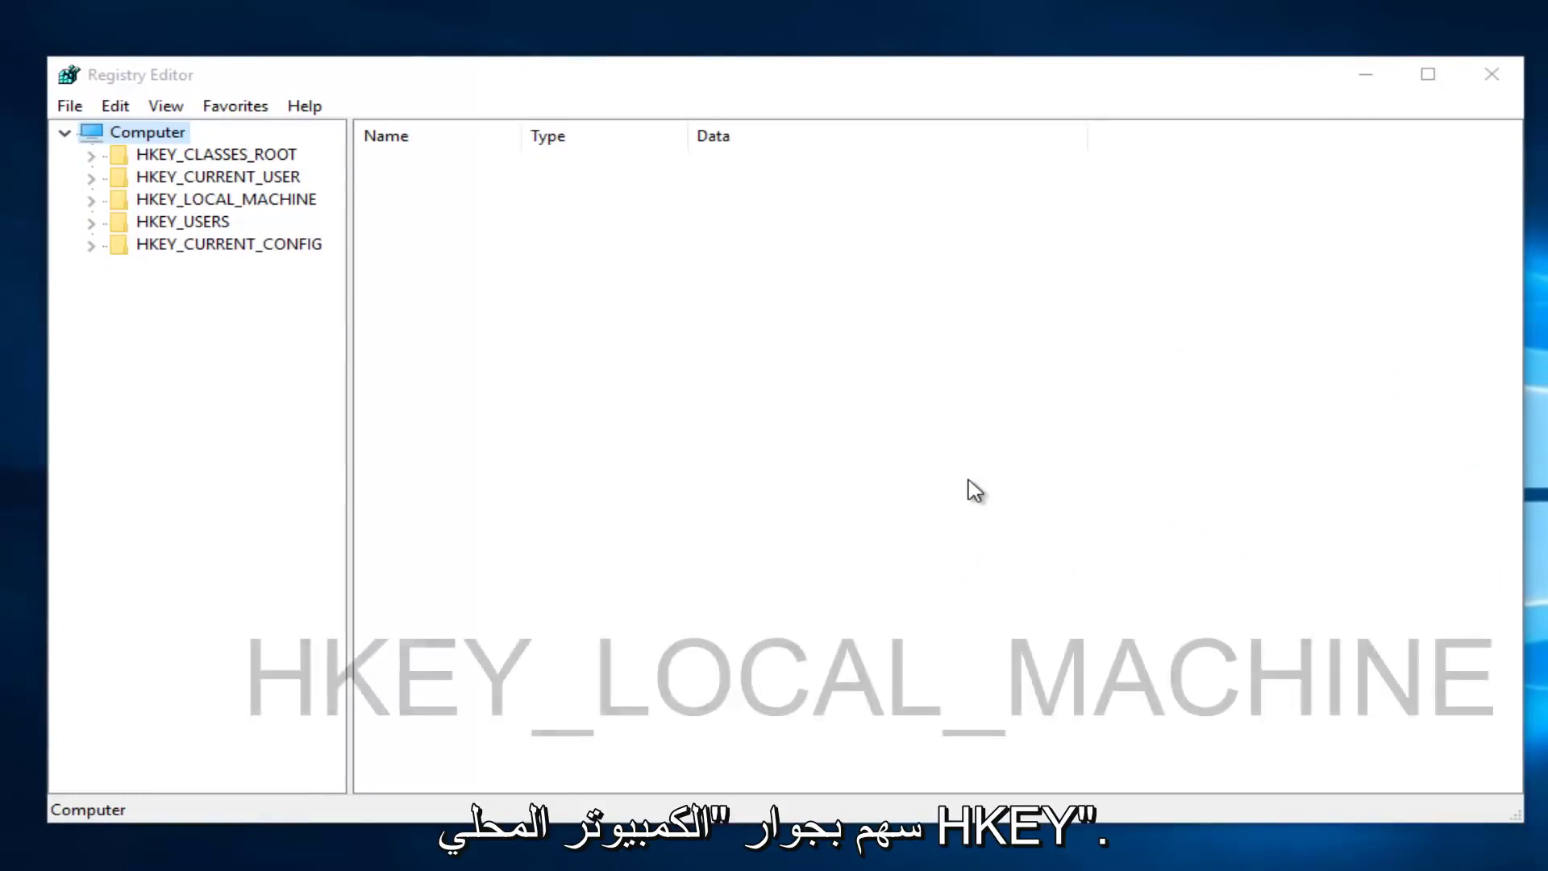
click(91, 199)
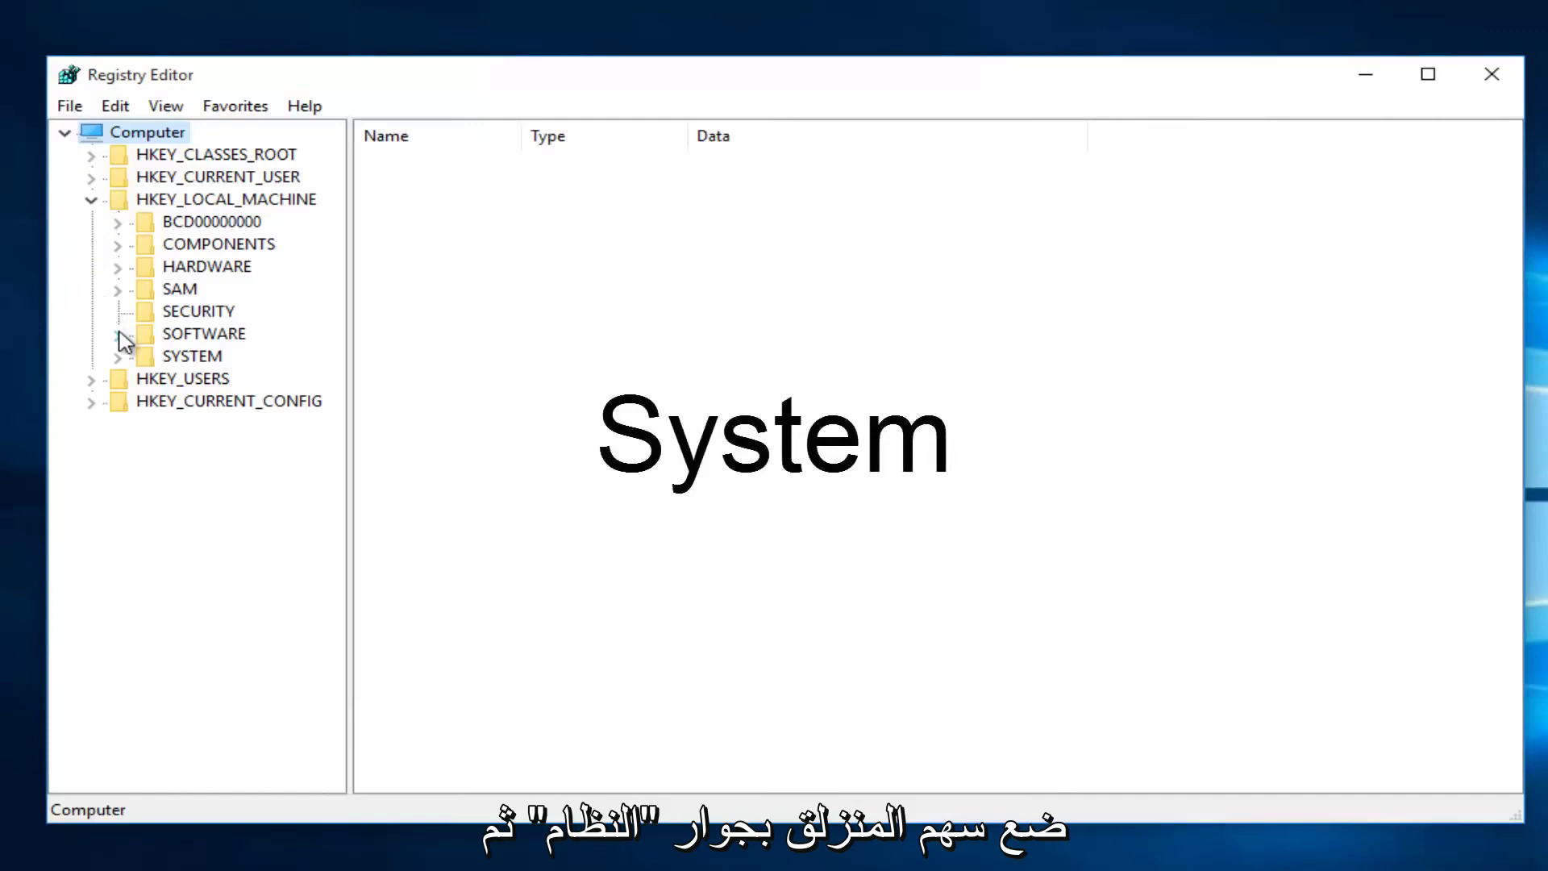
click(118, 357)
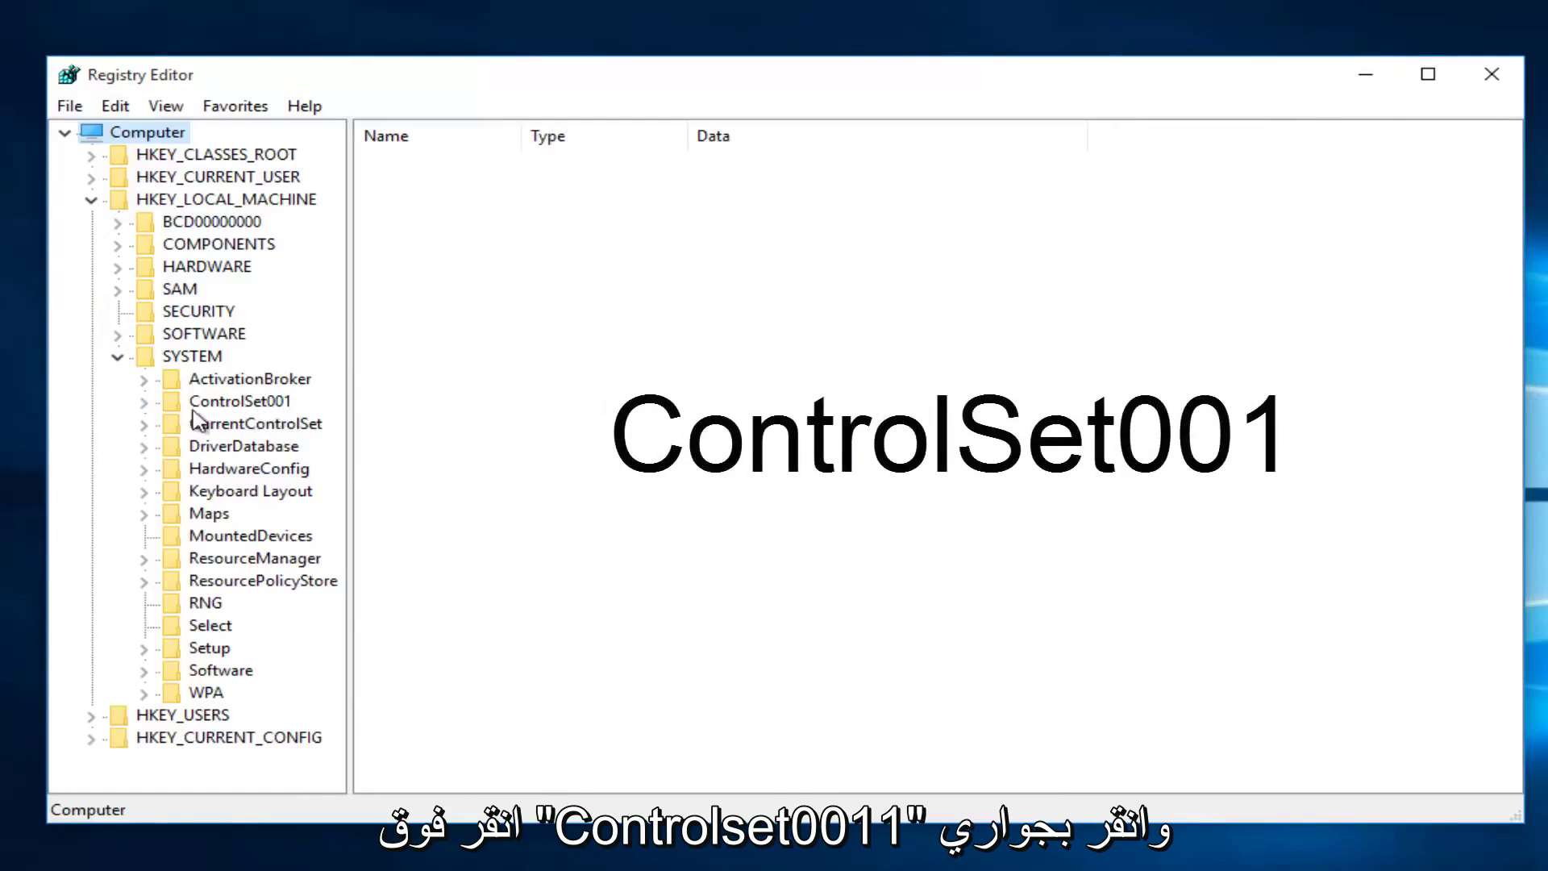
click(147, 407)
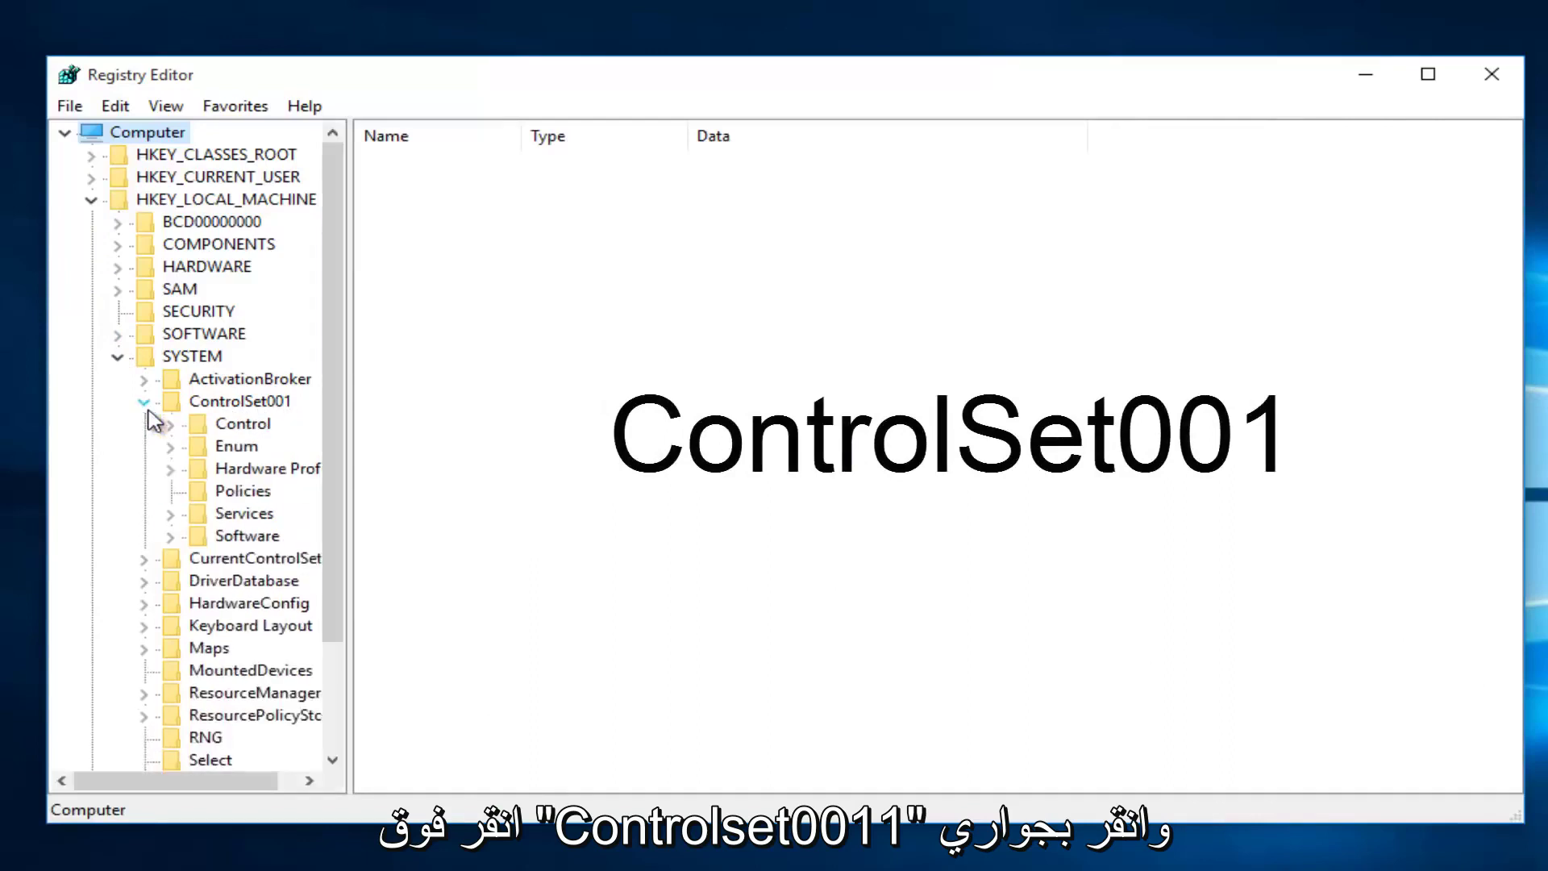
drag(350, 121, 566, 146)
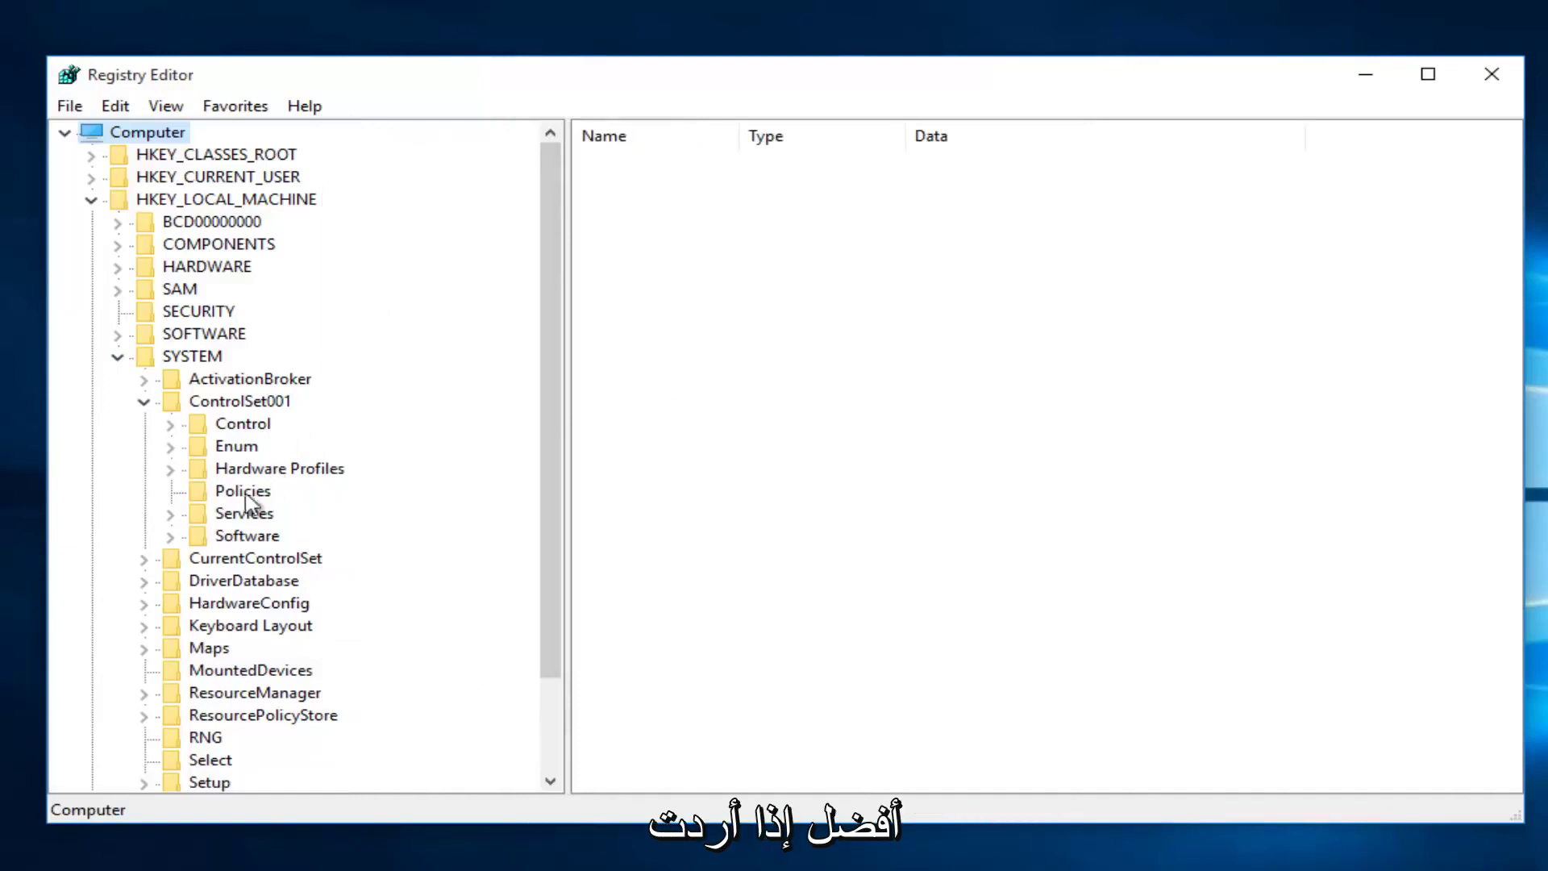
click(170, 518)
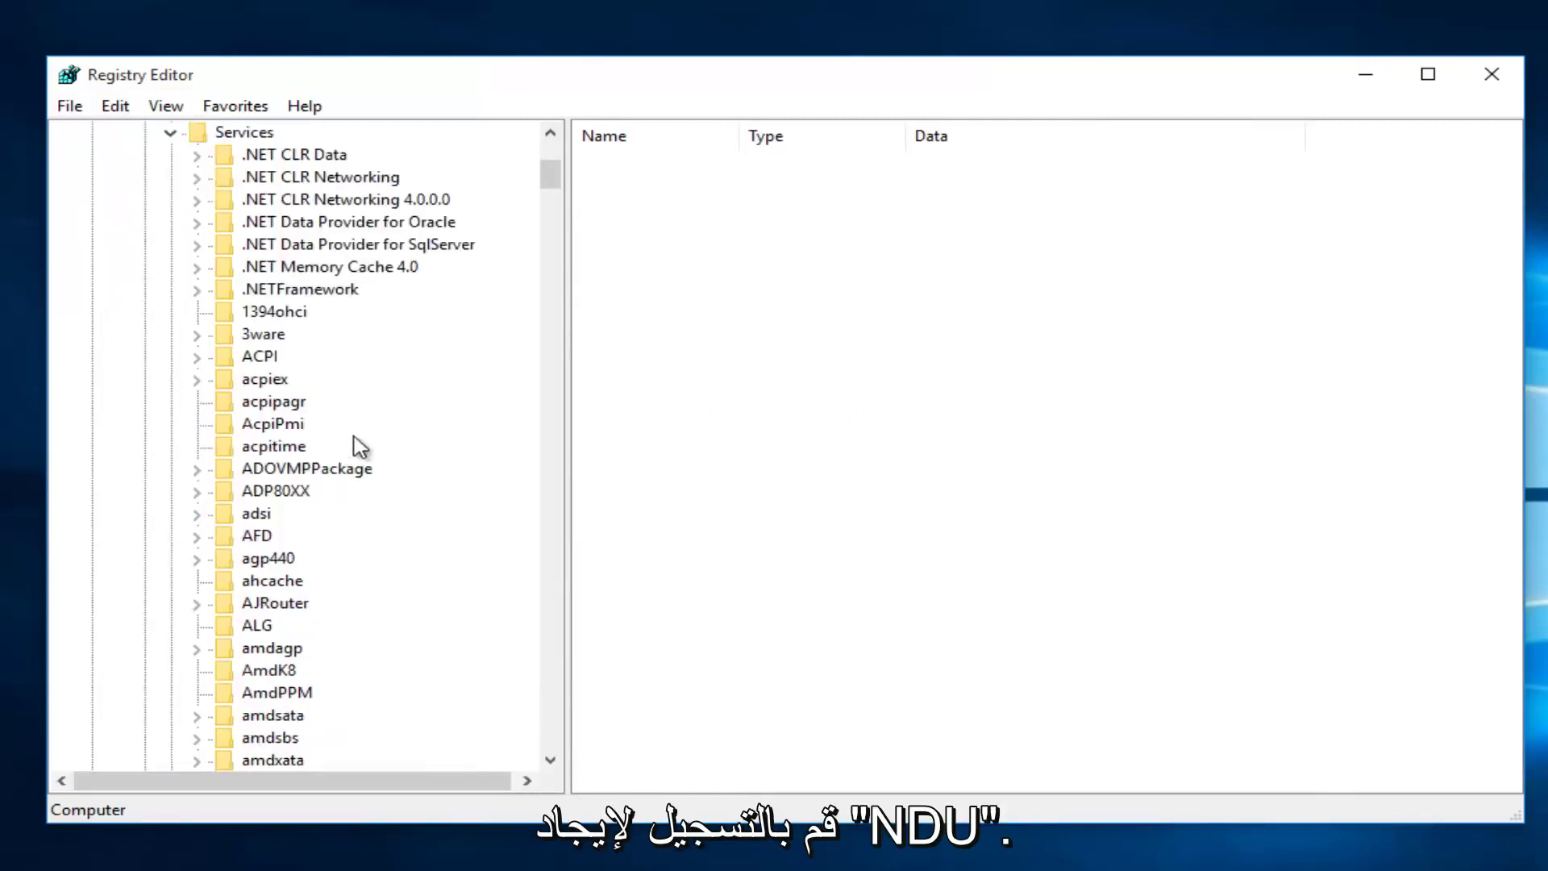
drag(552, 170, 519, 442)
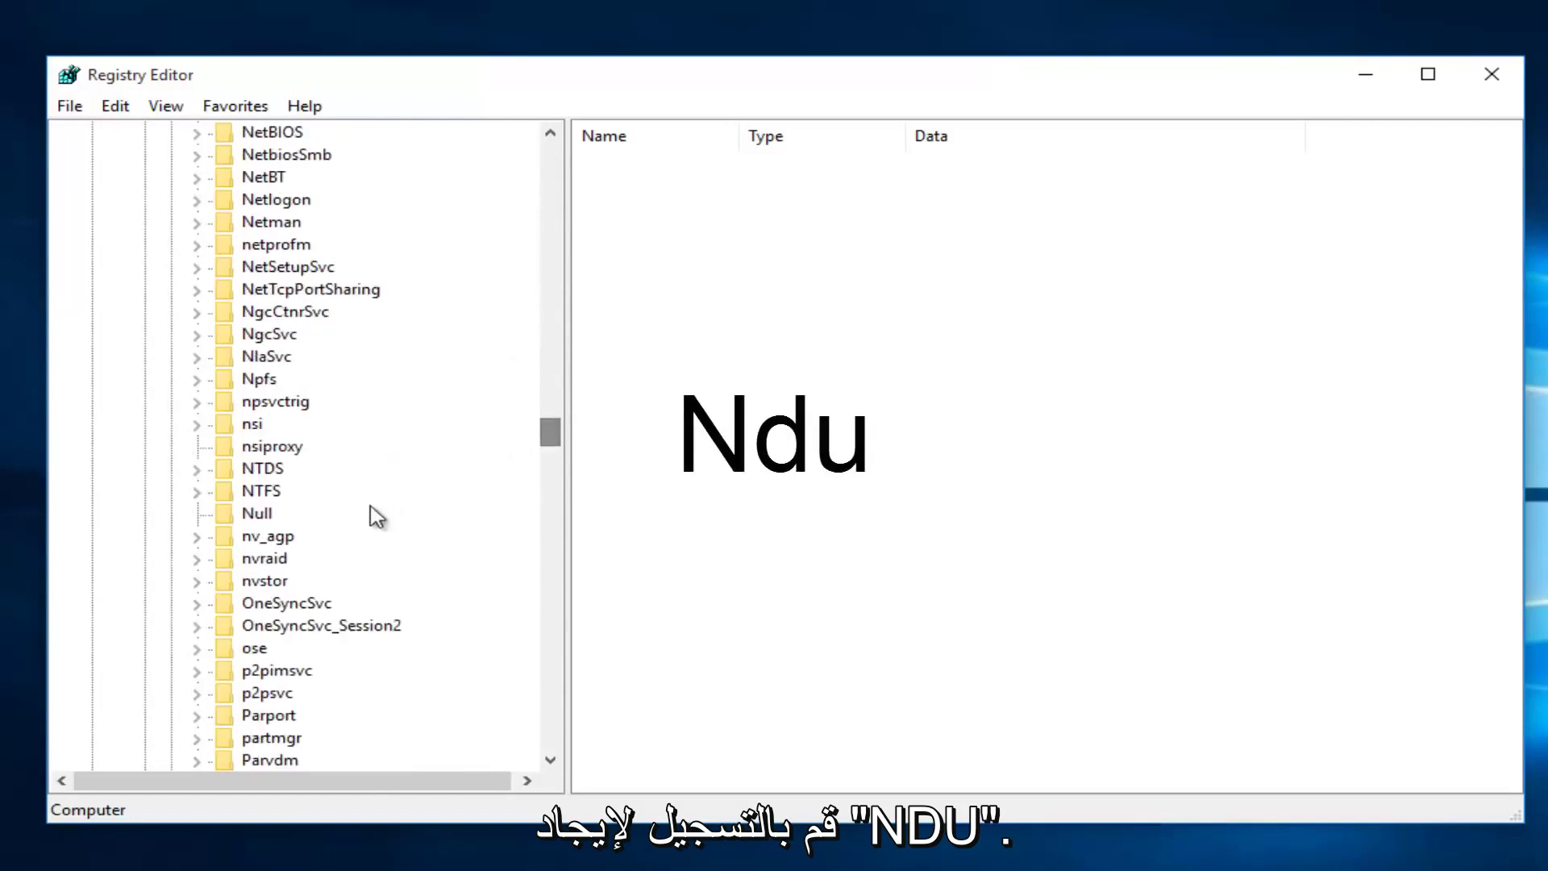
scroll(282, 362, up, 5)
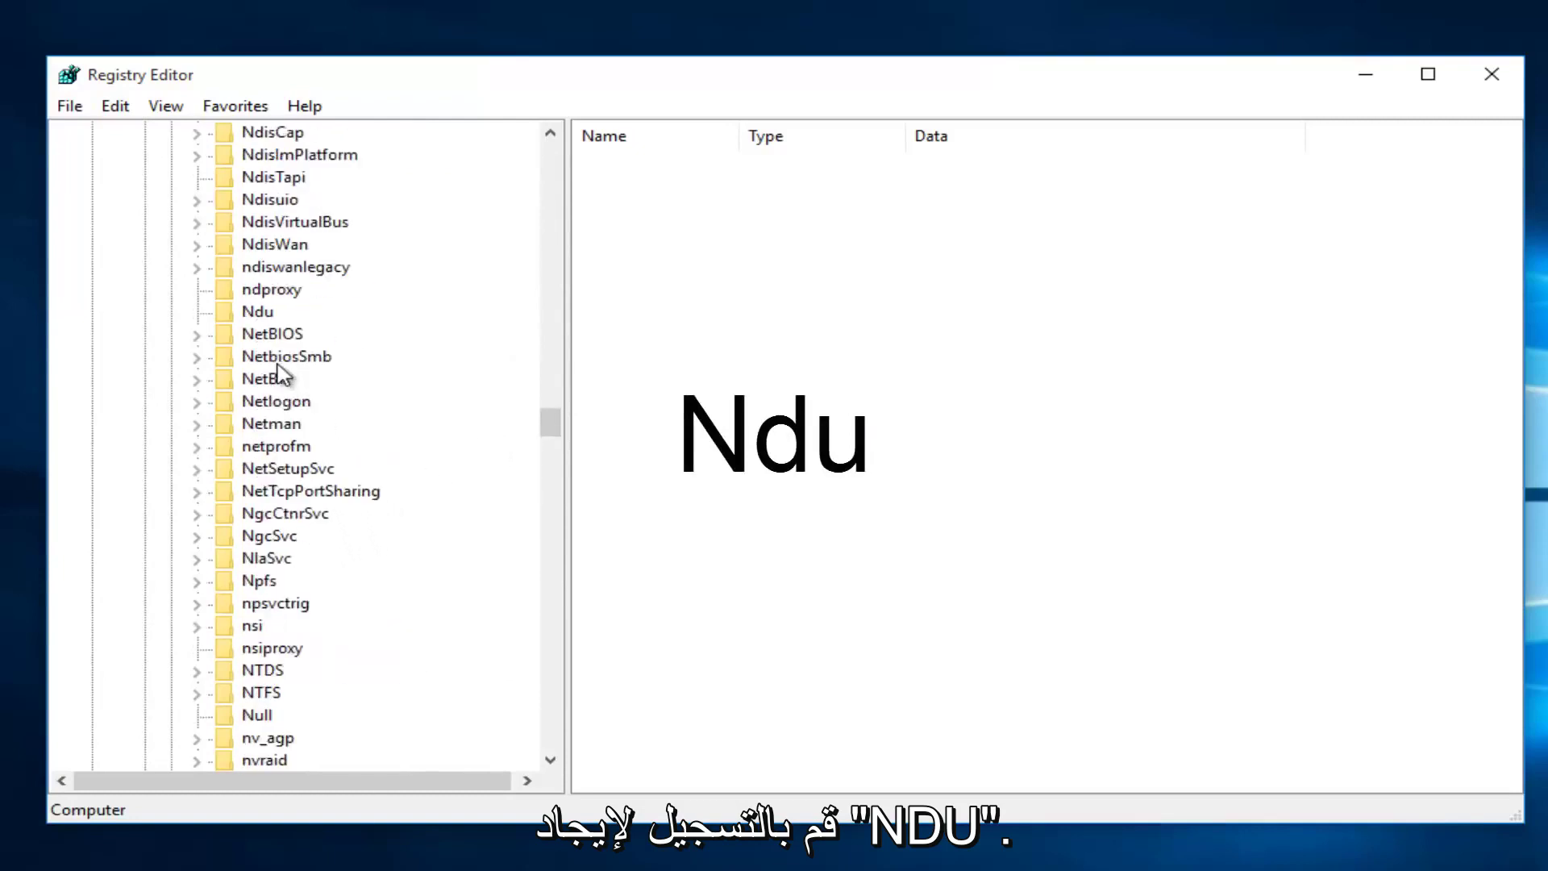
scroll(279, 372, up, 1)
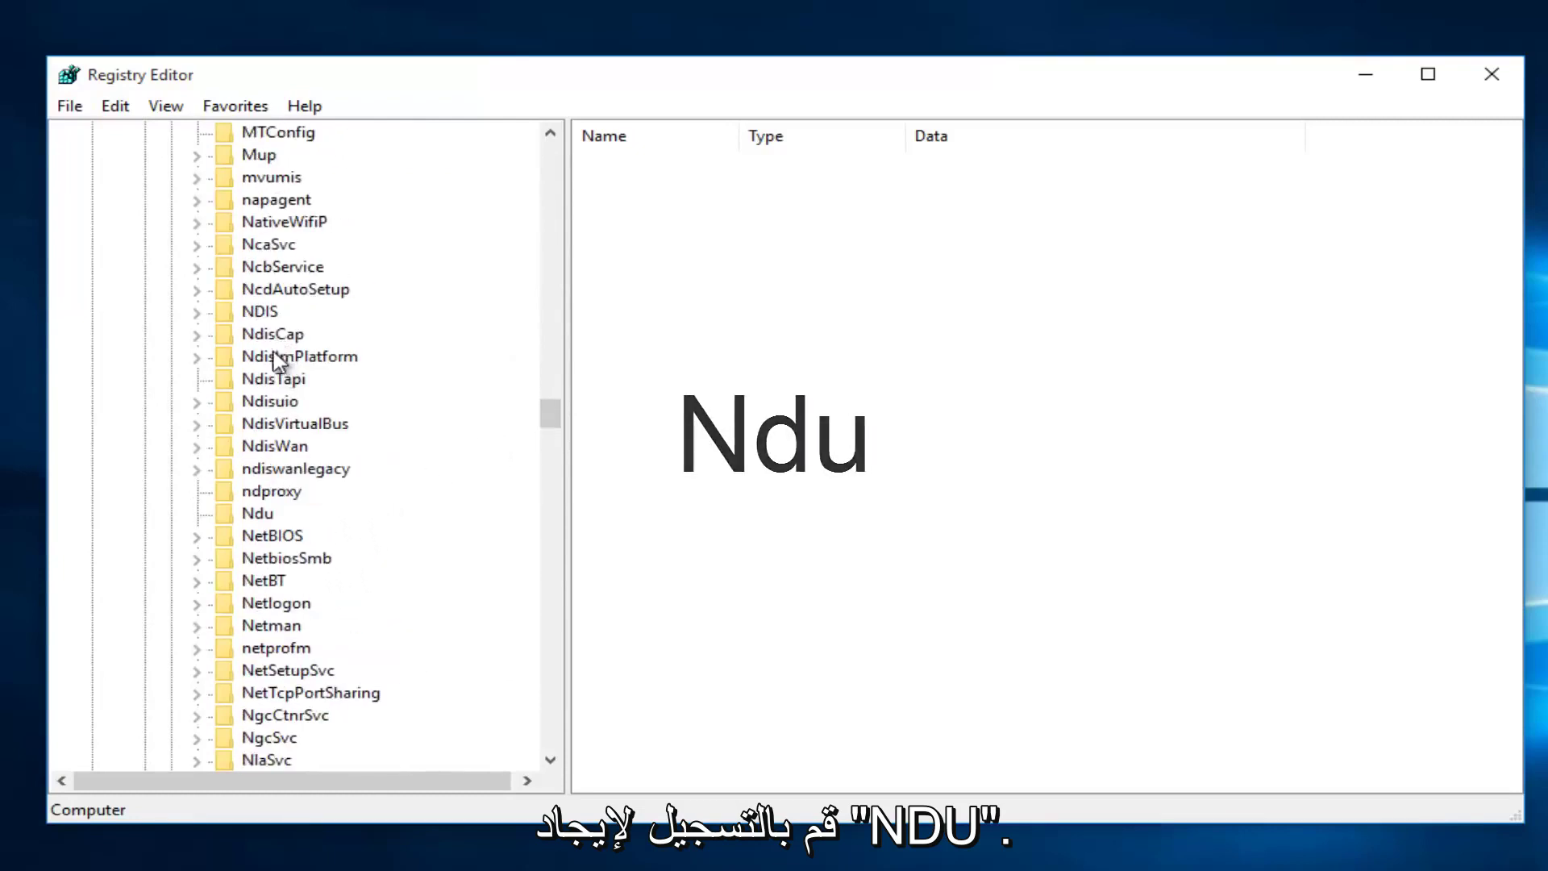
click(258, 514)
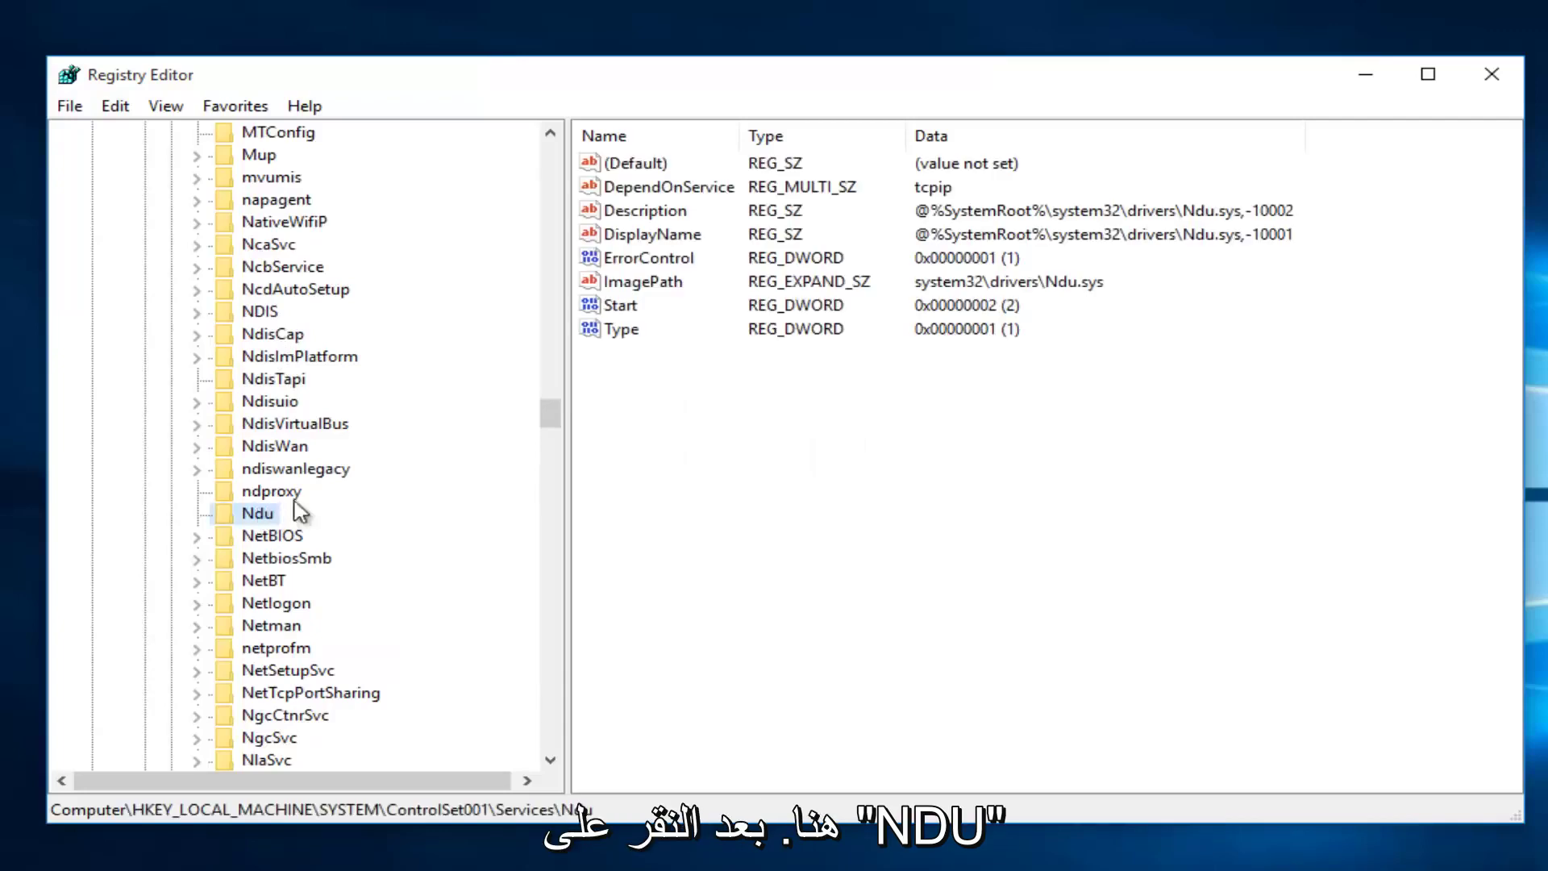
- Change the Ndu Start DWORD's value data from 2 to 4
click(625, 311)
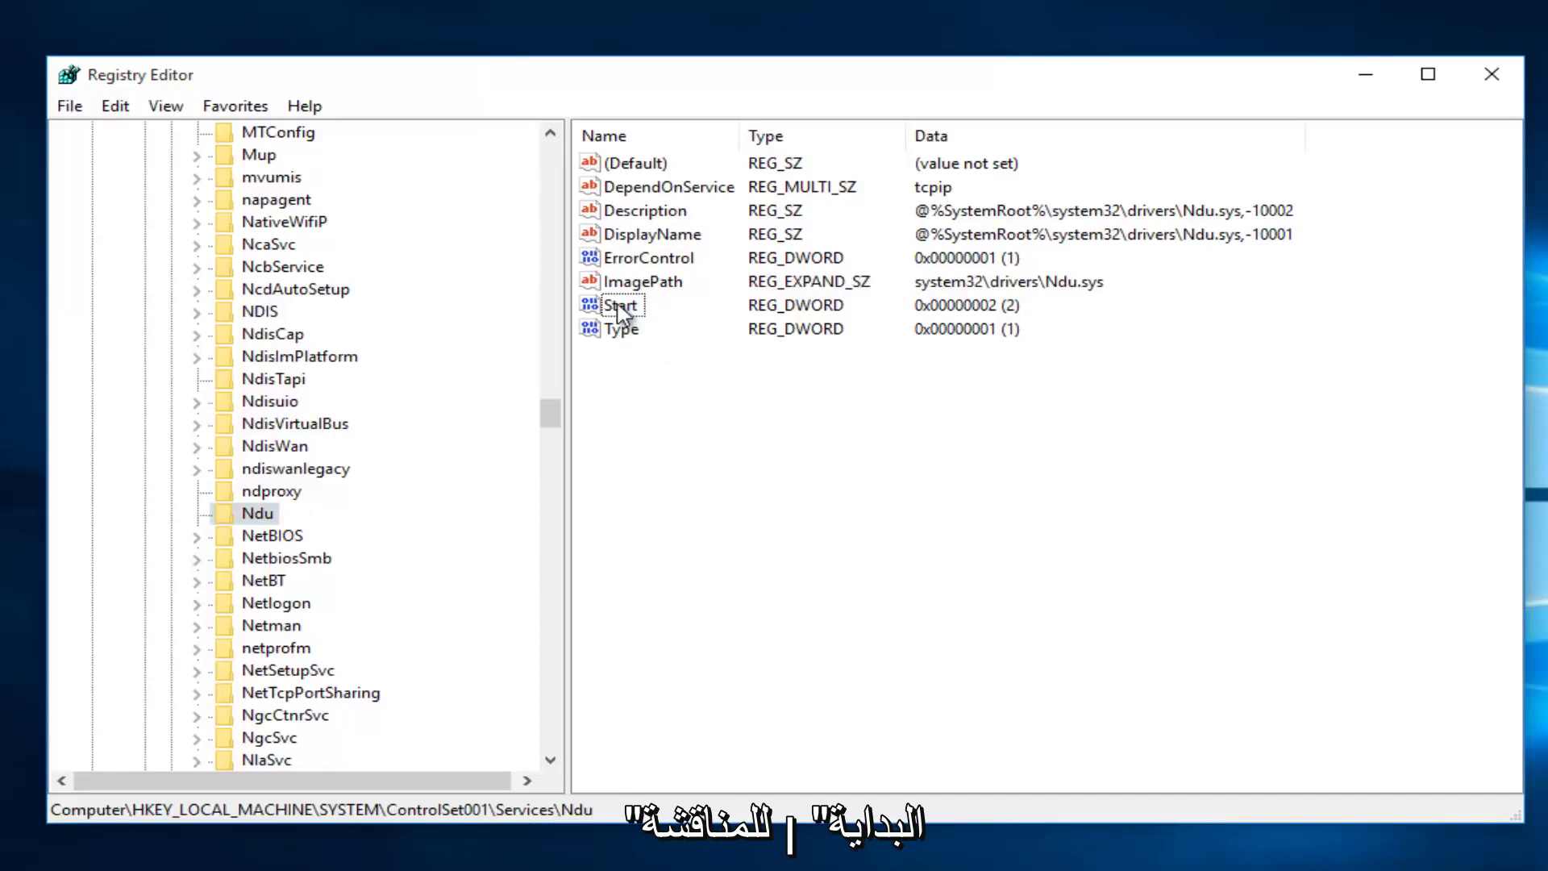
right_click(619, 310)
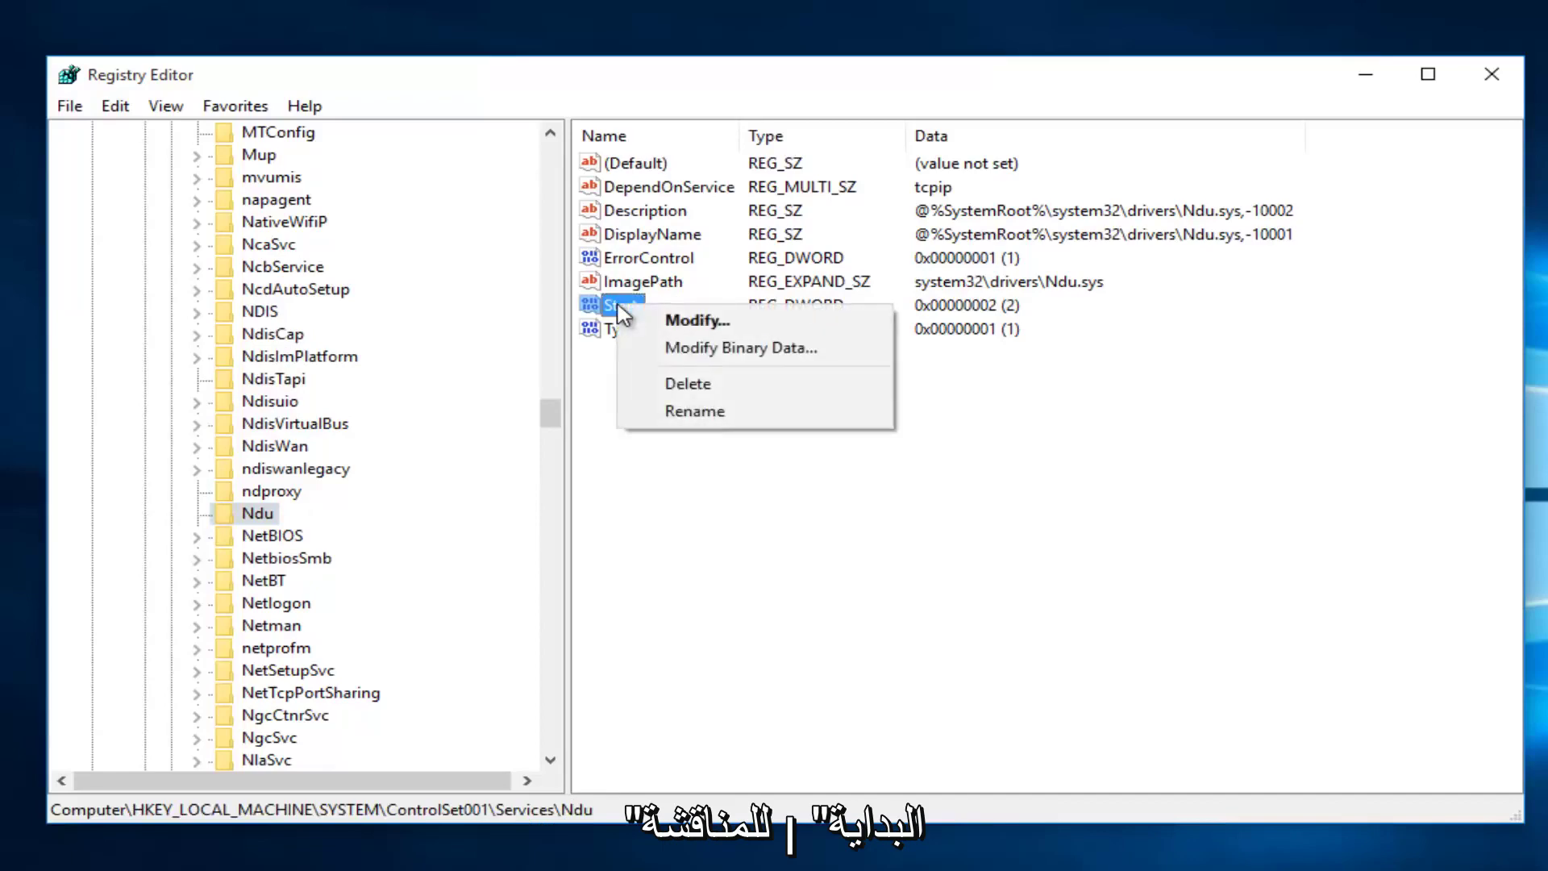
click(682, 319)
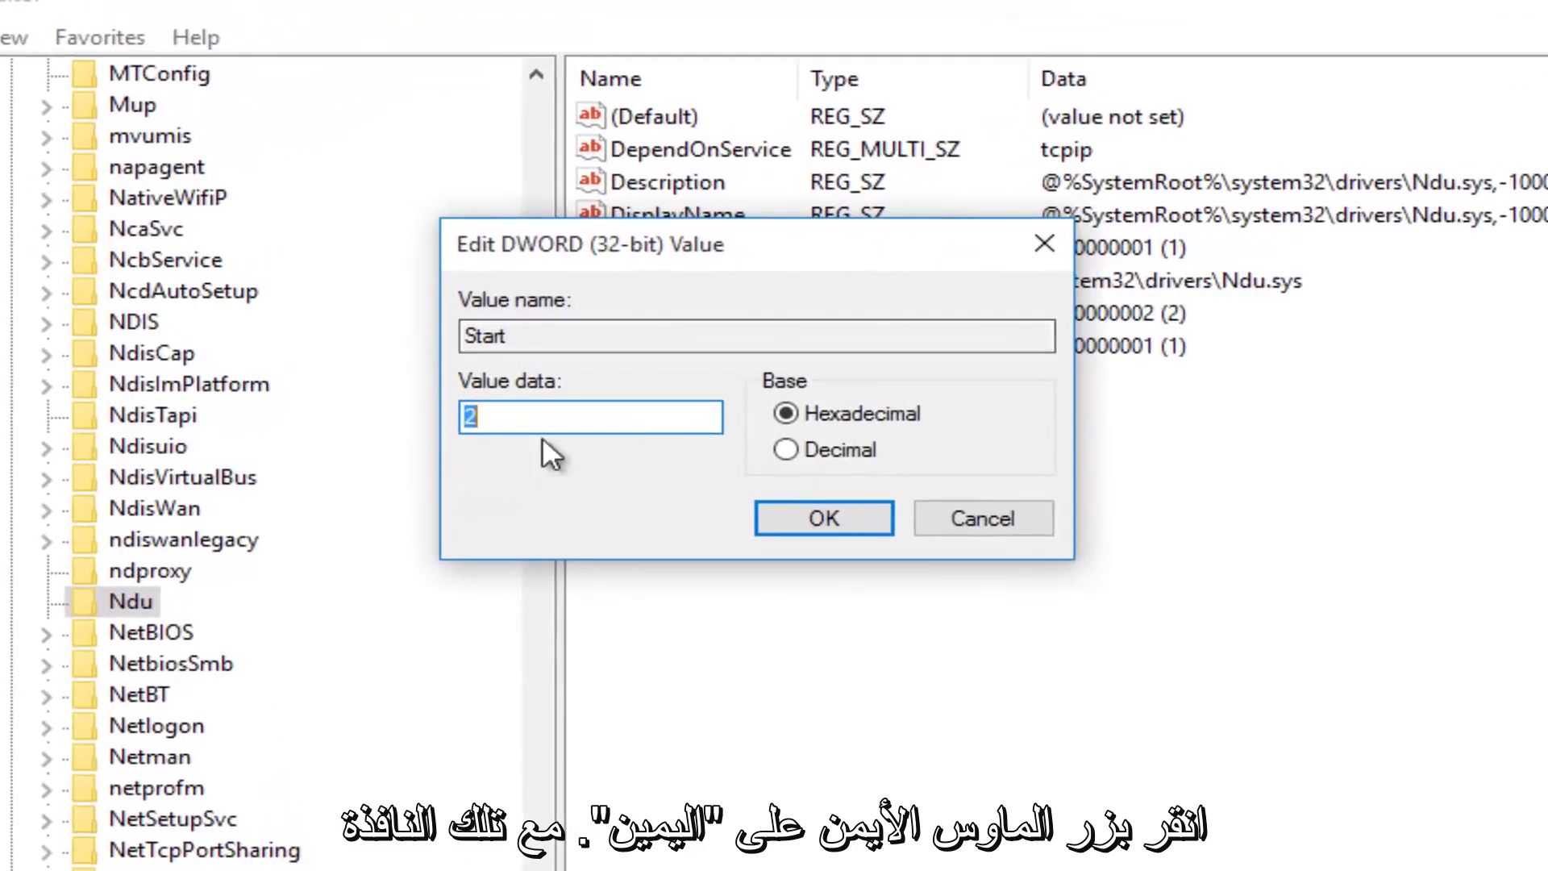
click(504, 420)
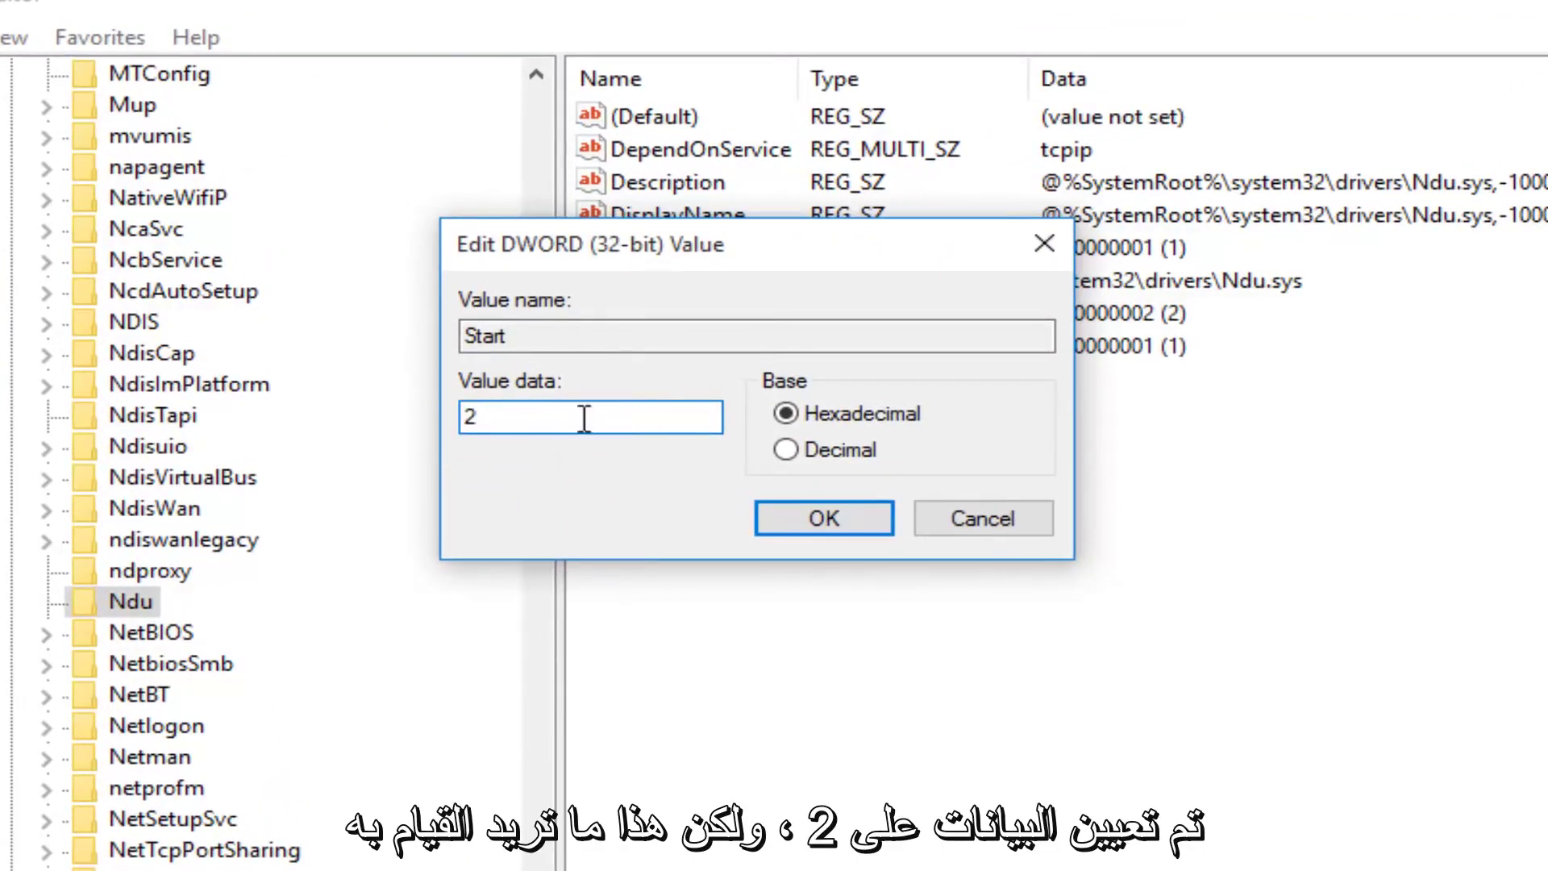
drag(485, 419, 444, 420)
text(4)
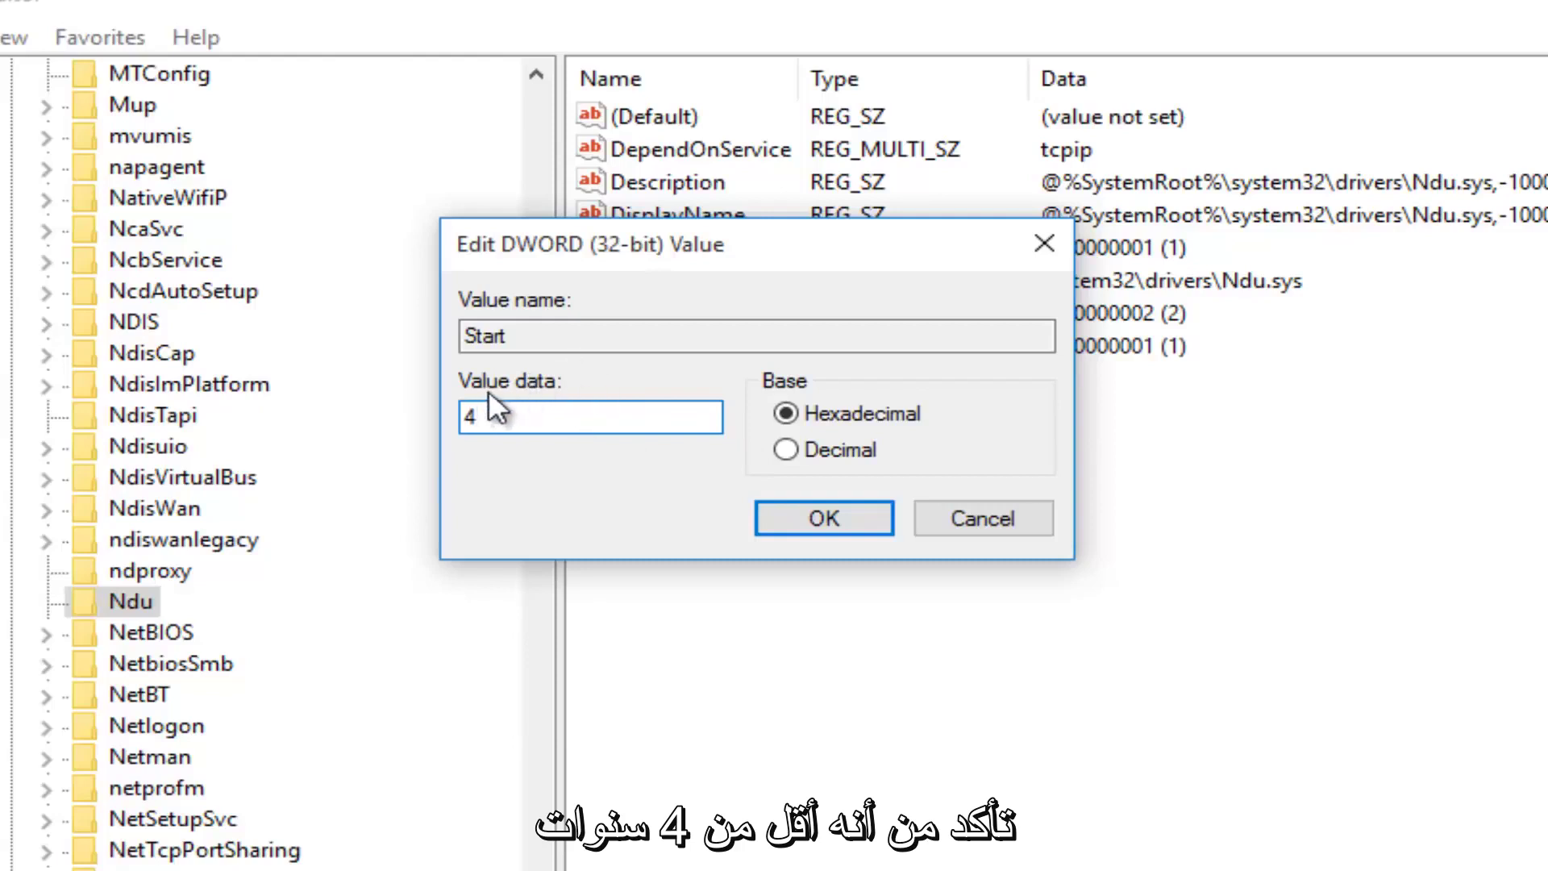
click(825, 517)
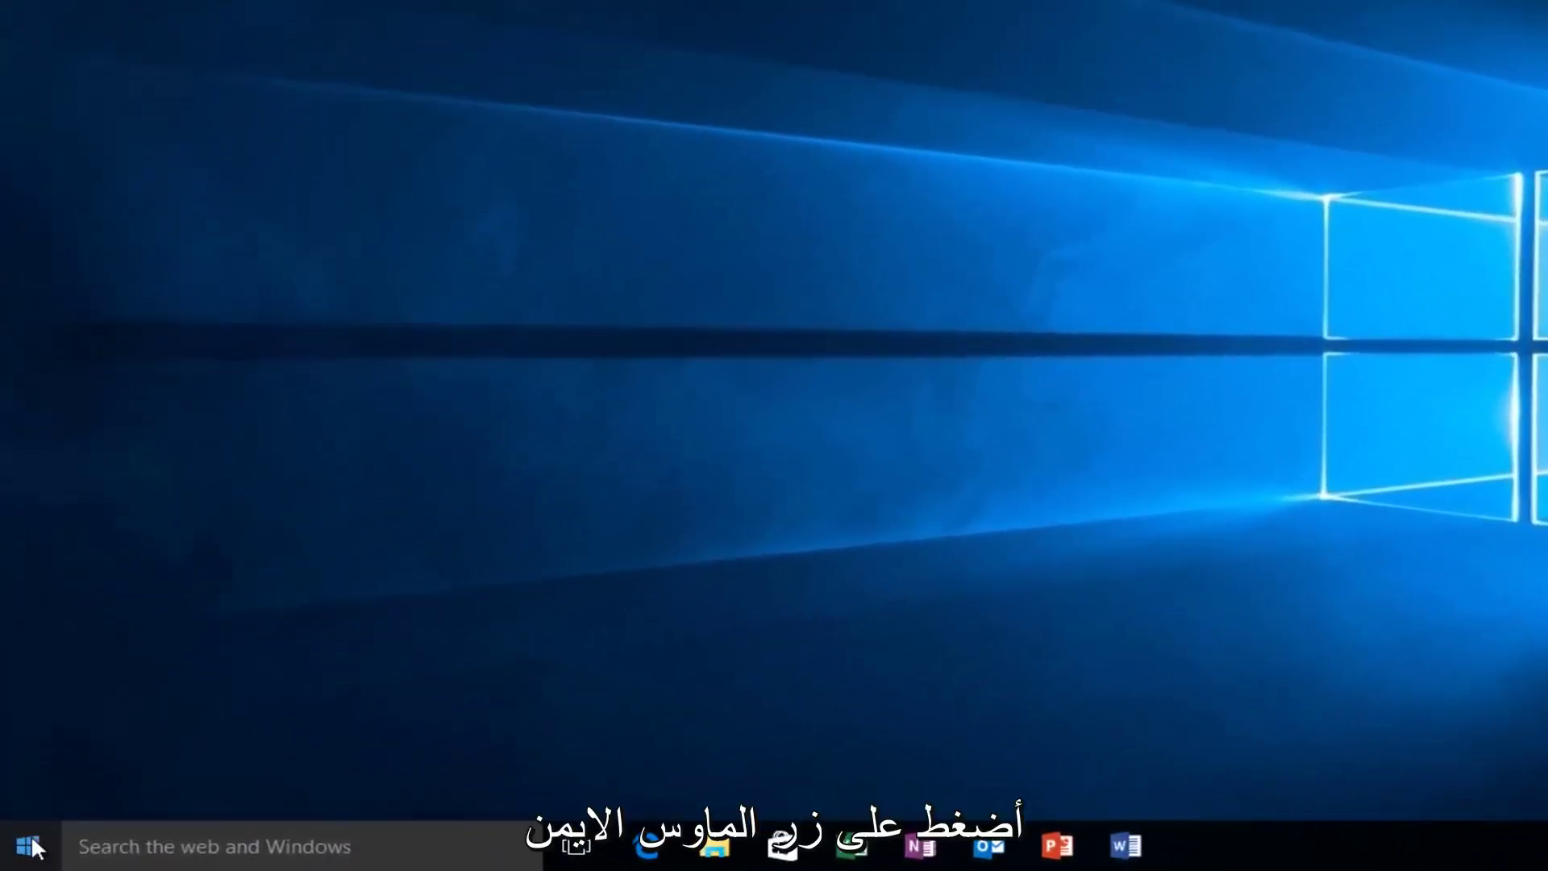
- Run services.msc from the Run dialog to open the Services console
right_click(32, 846)
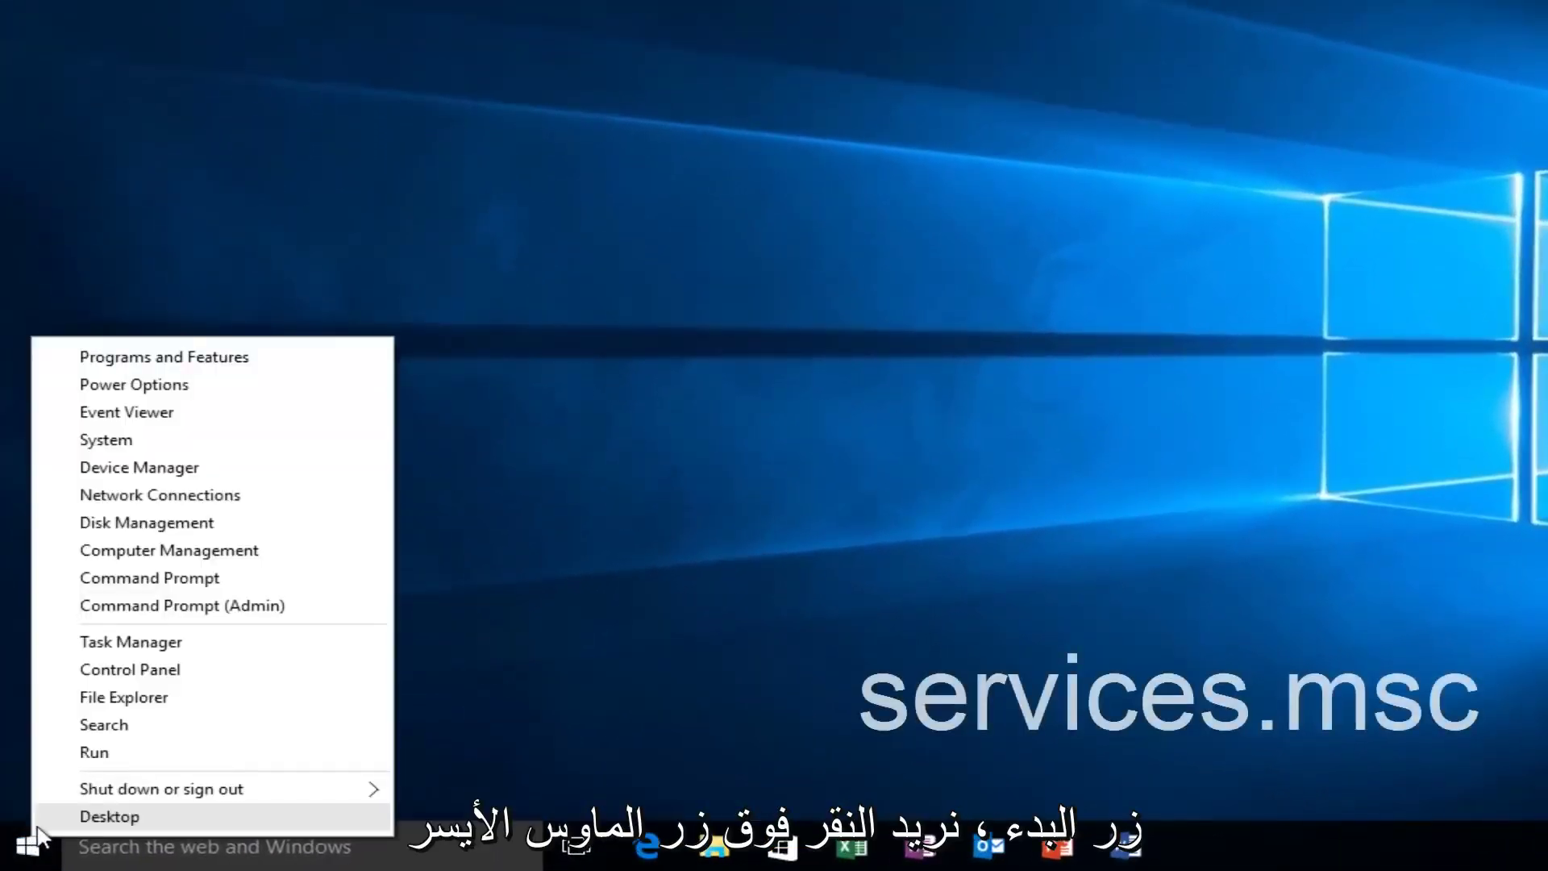
click(89, 755)
text(se)
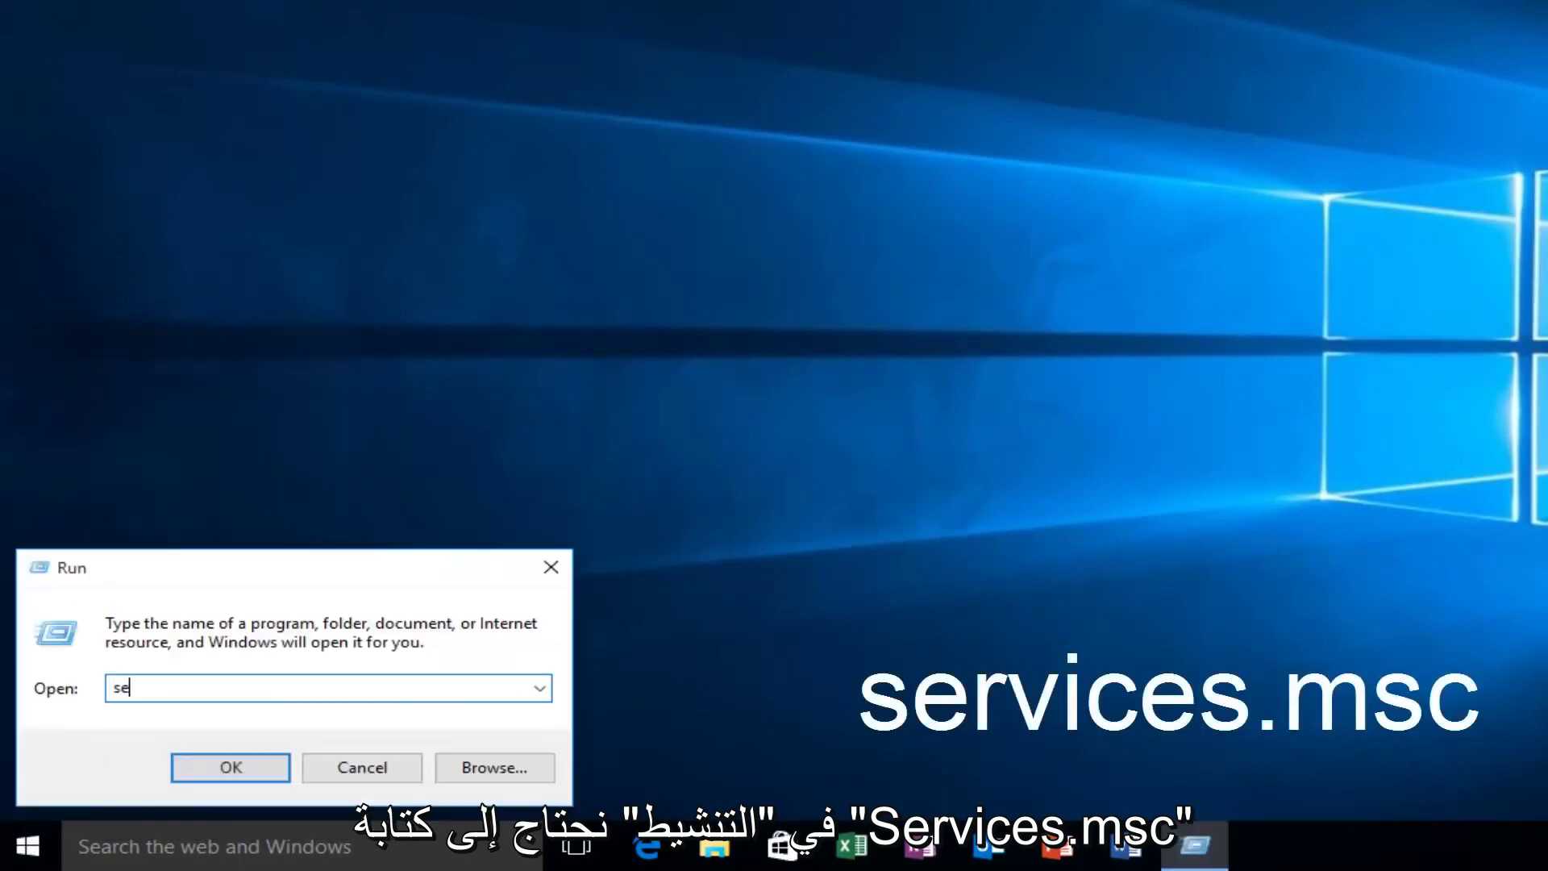
text(rvices.)
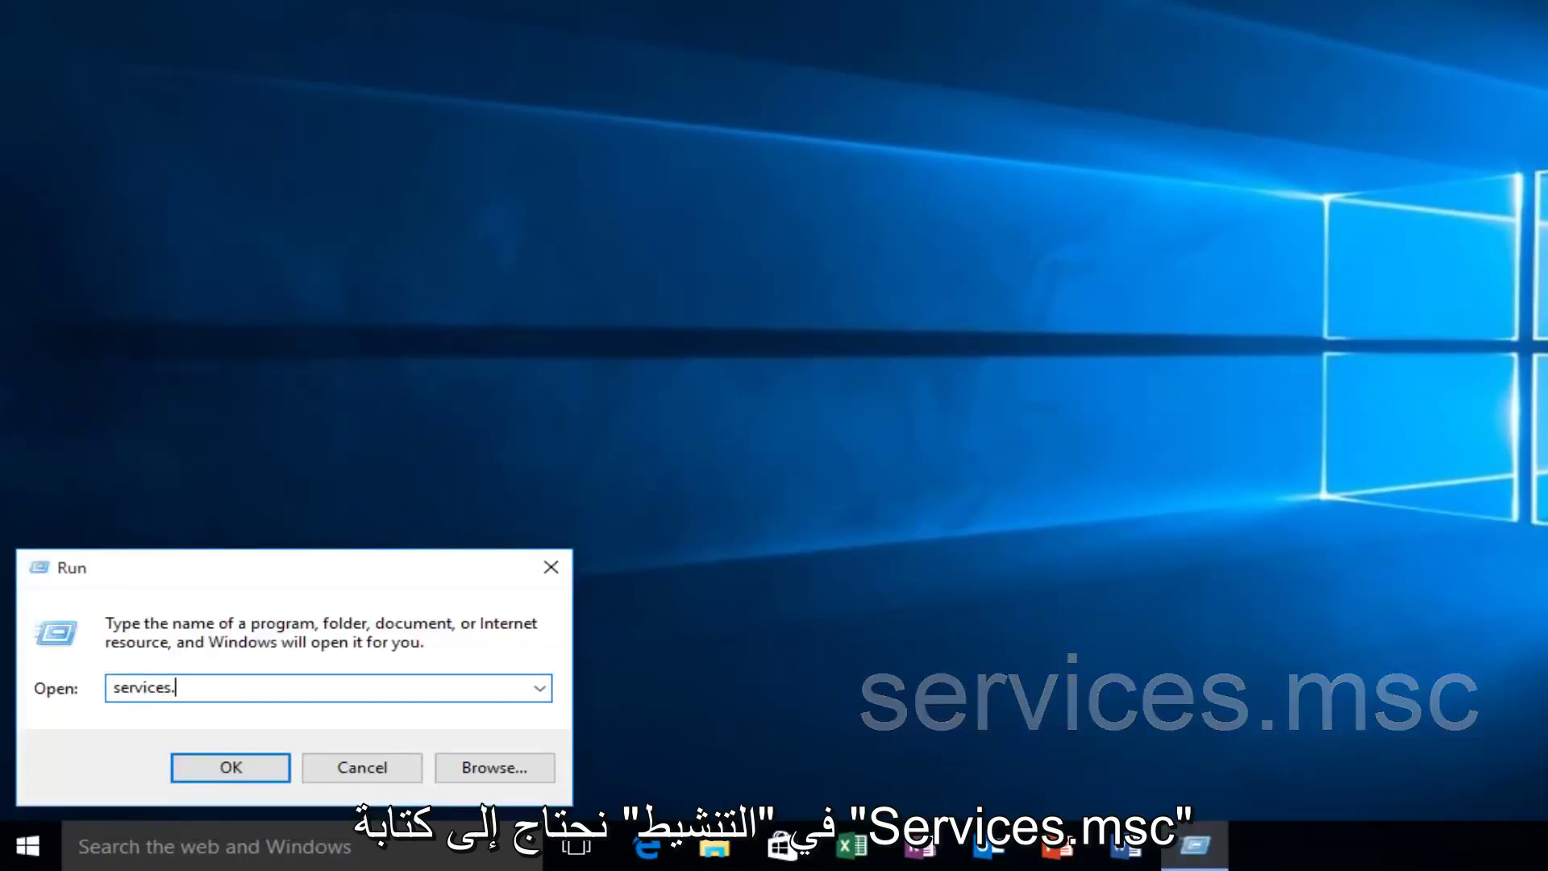
text(msc)
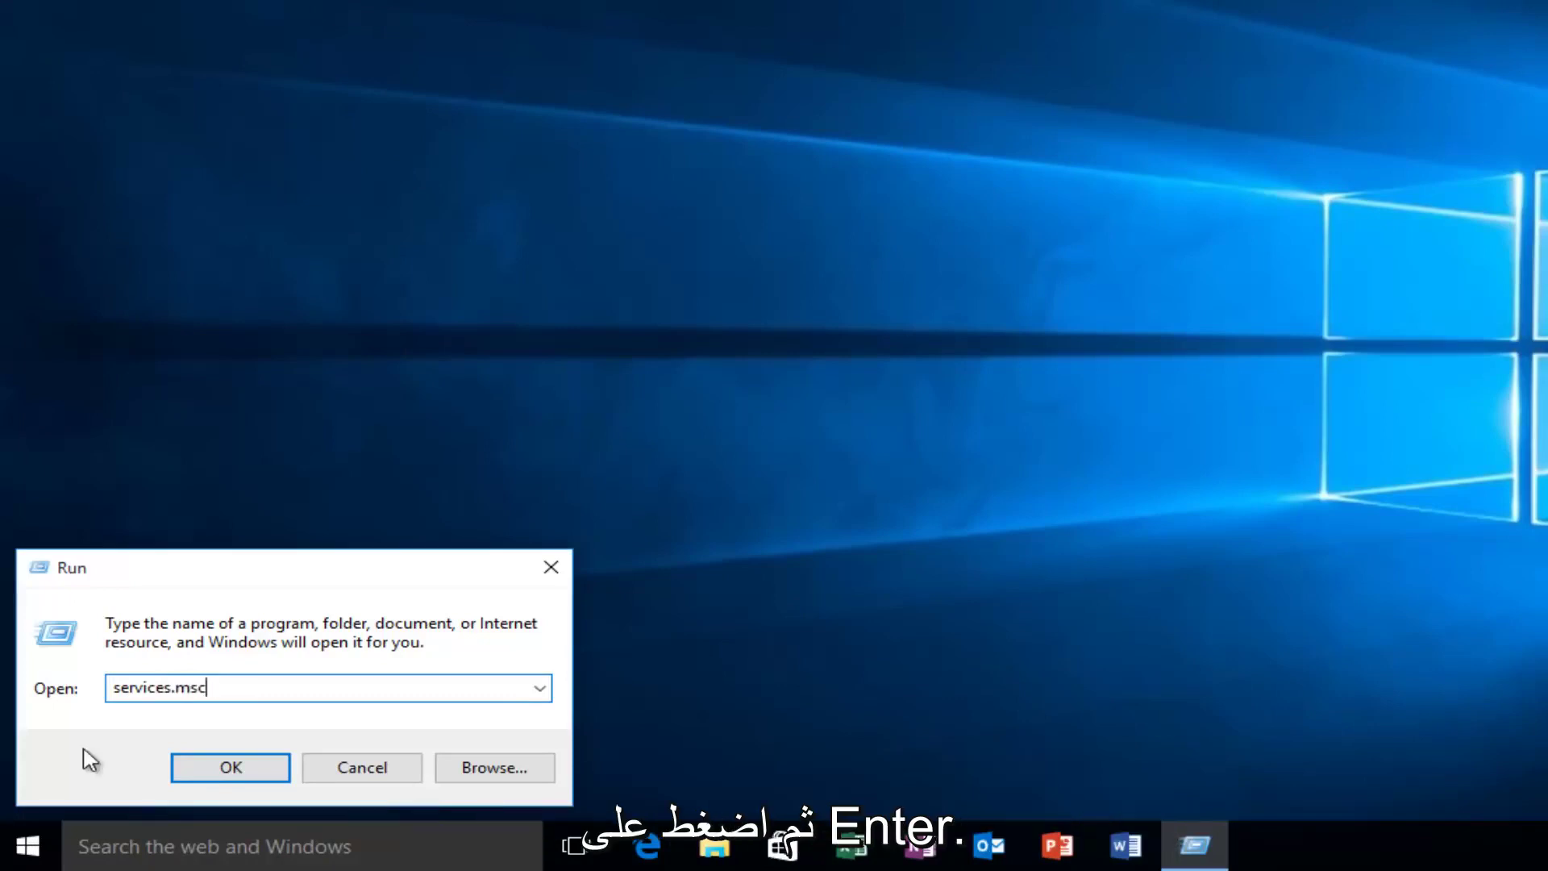
key(Return)
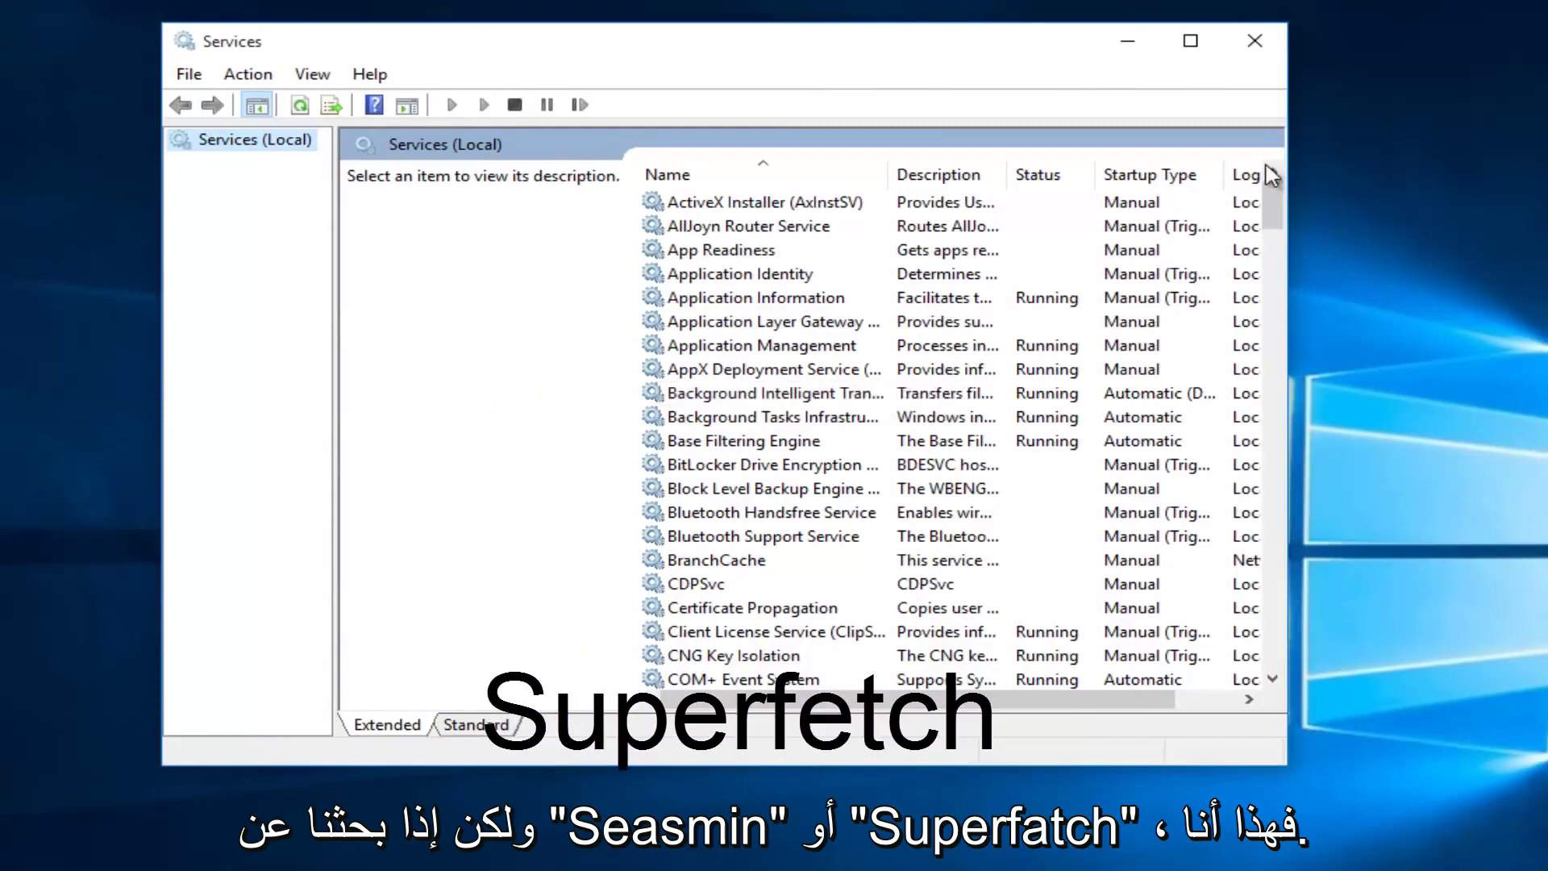
- Scroll the services list down to Superfetch and select its row
drag(1273, 211, 1273, 502)
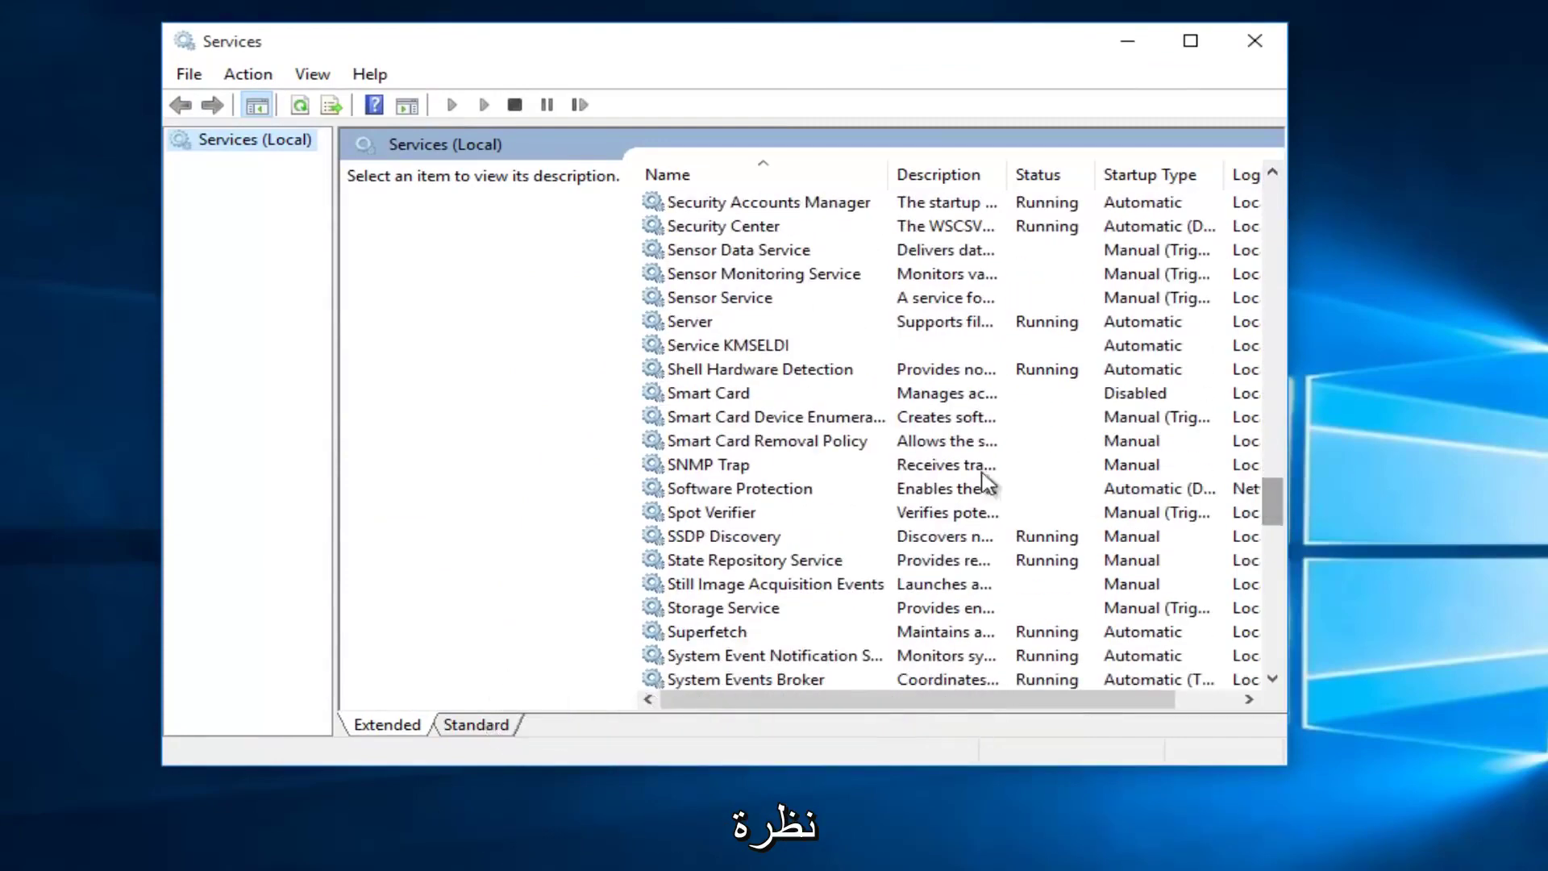
scroll(734, 399, up, 3)
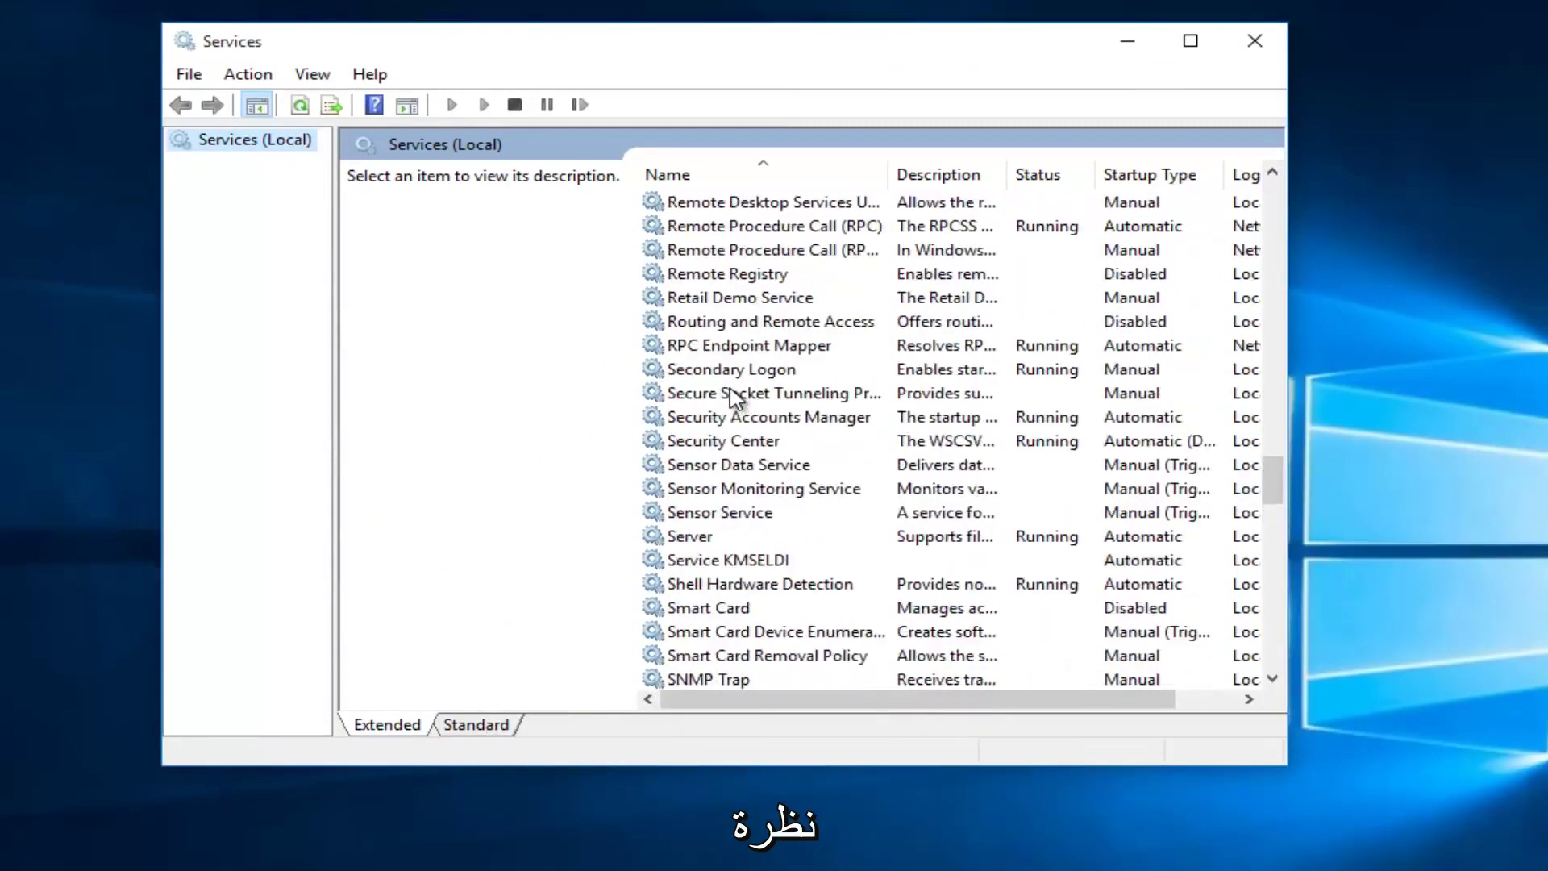
scroll(734, 399, down, 3)
scroll(735, 395, down, 1)
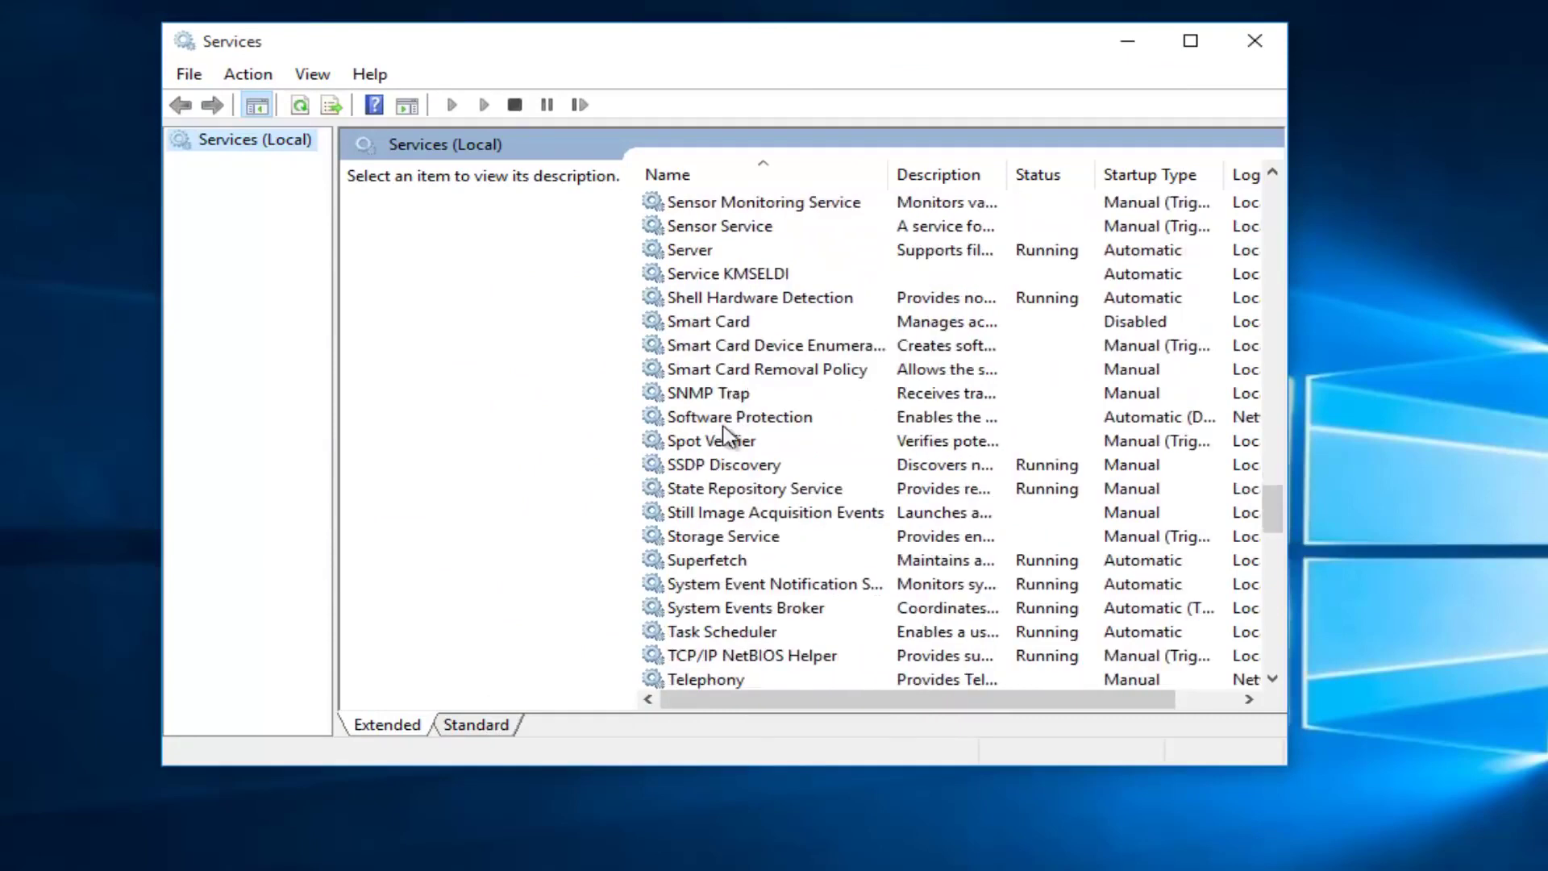
click(671, 565)
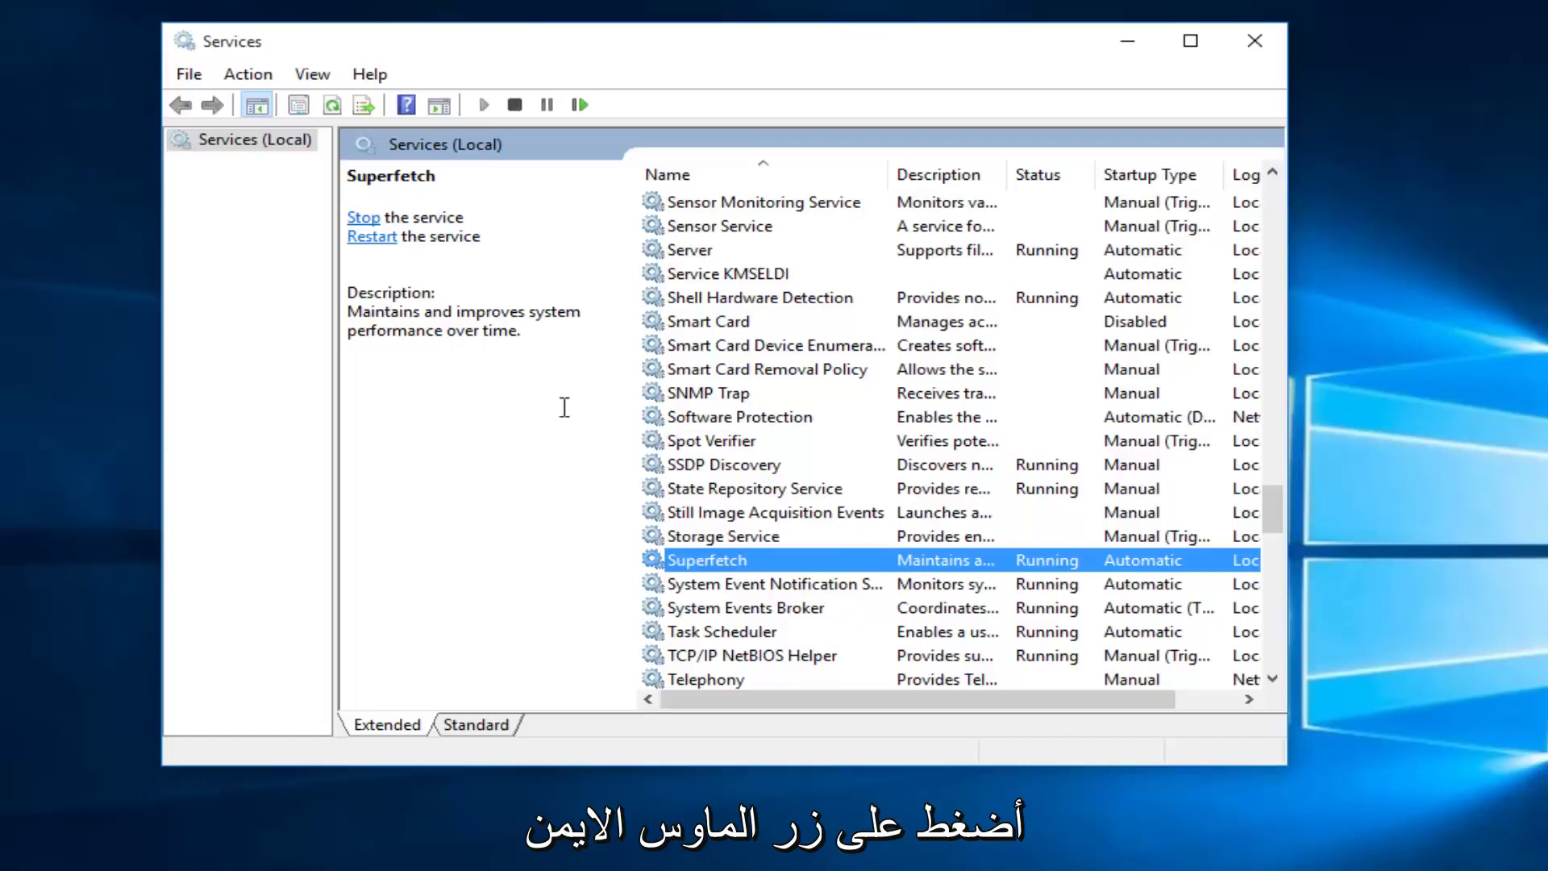
- Stop Superfetch, then set its Startup type to Disabled in Properties and apply
right_click(708, 566)
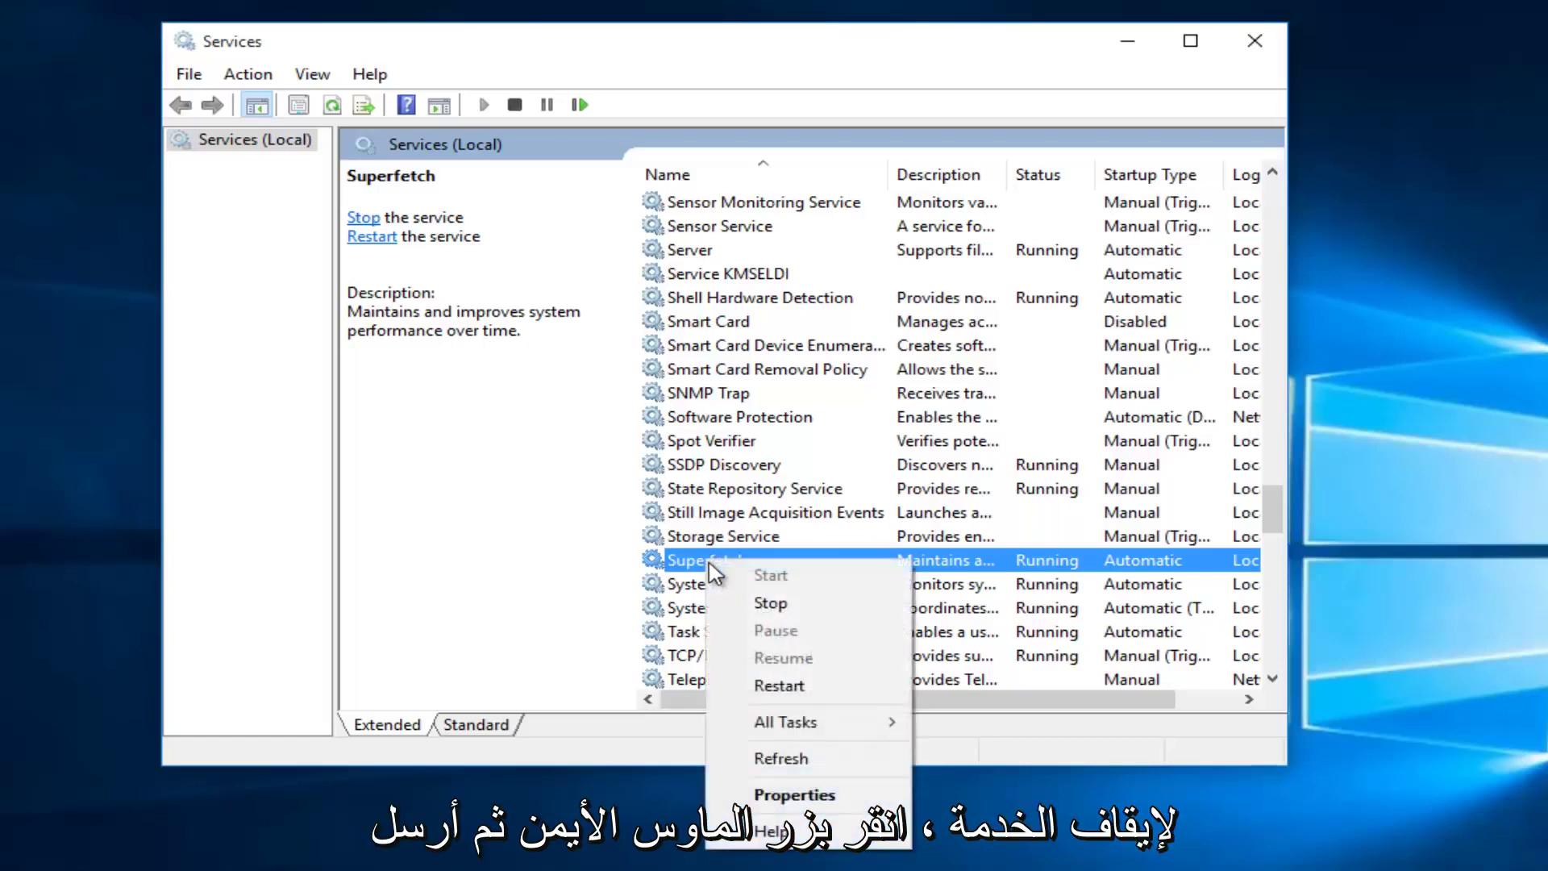
click(770, 603)
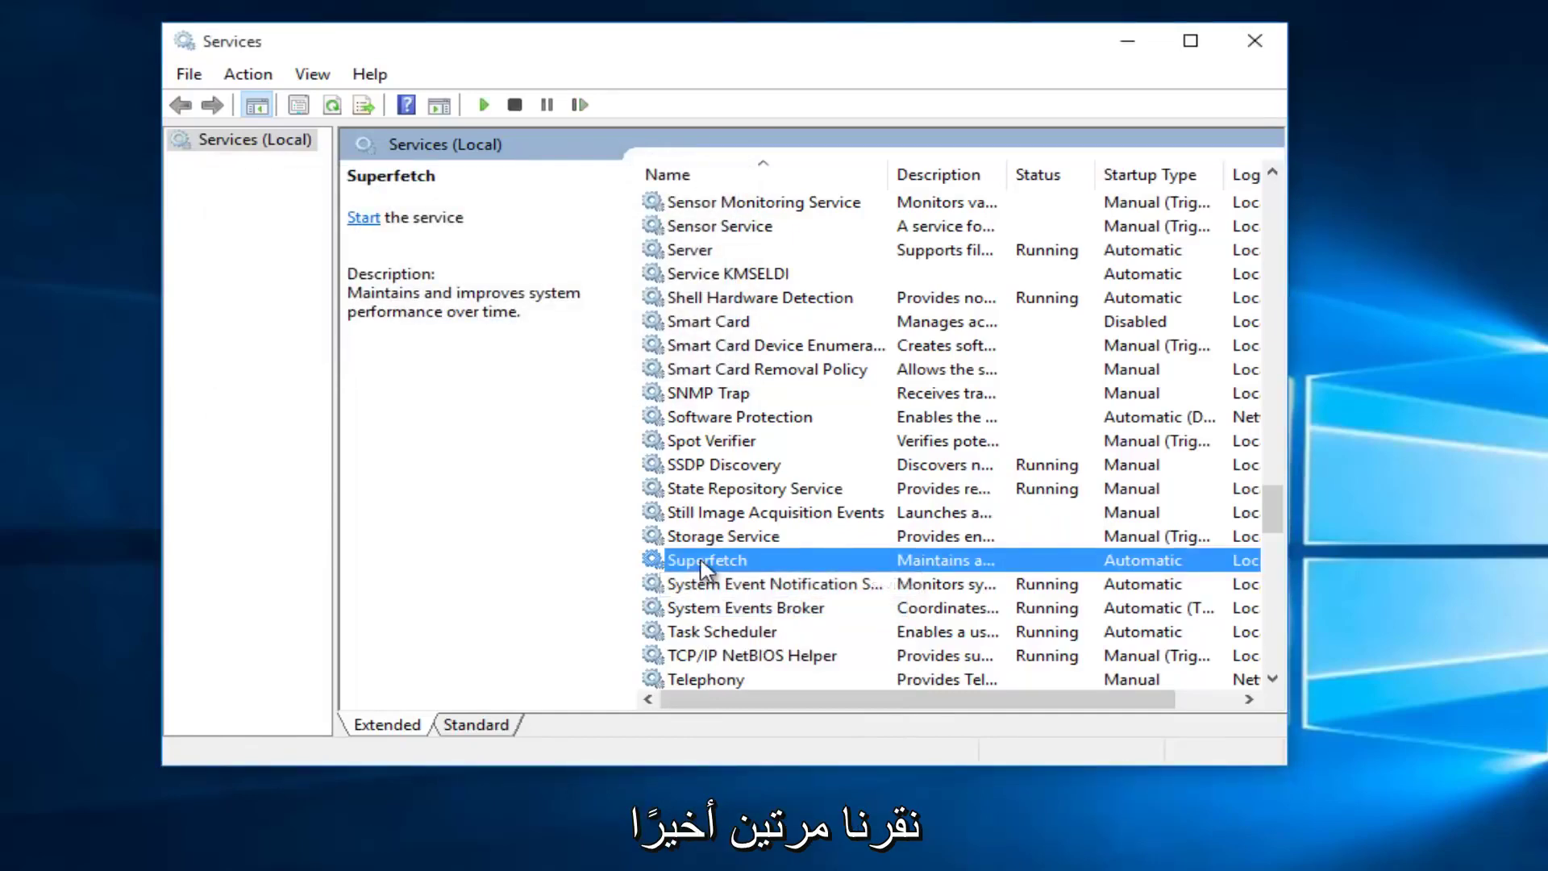
double_click(705, 566)
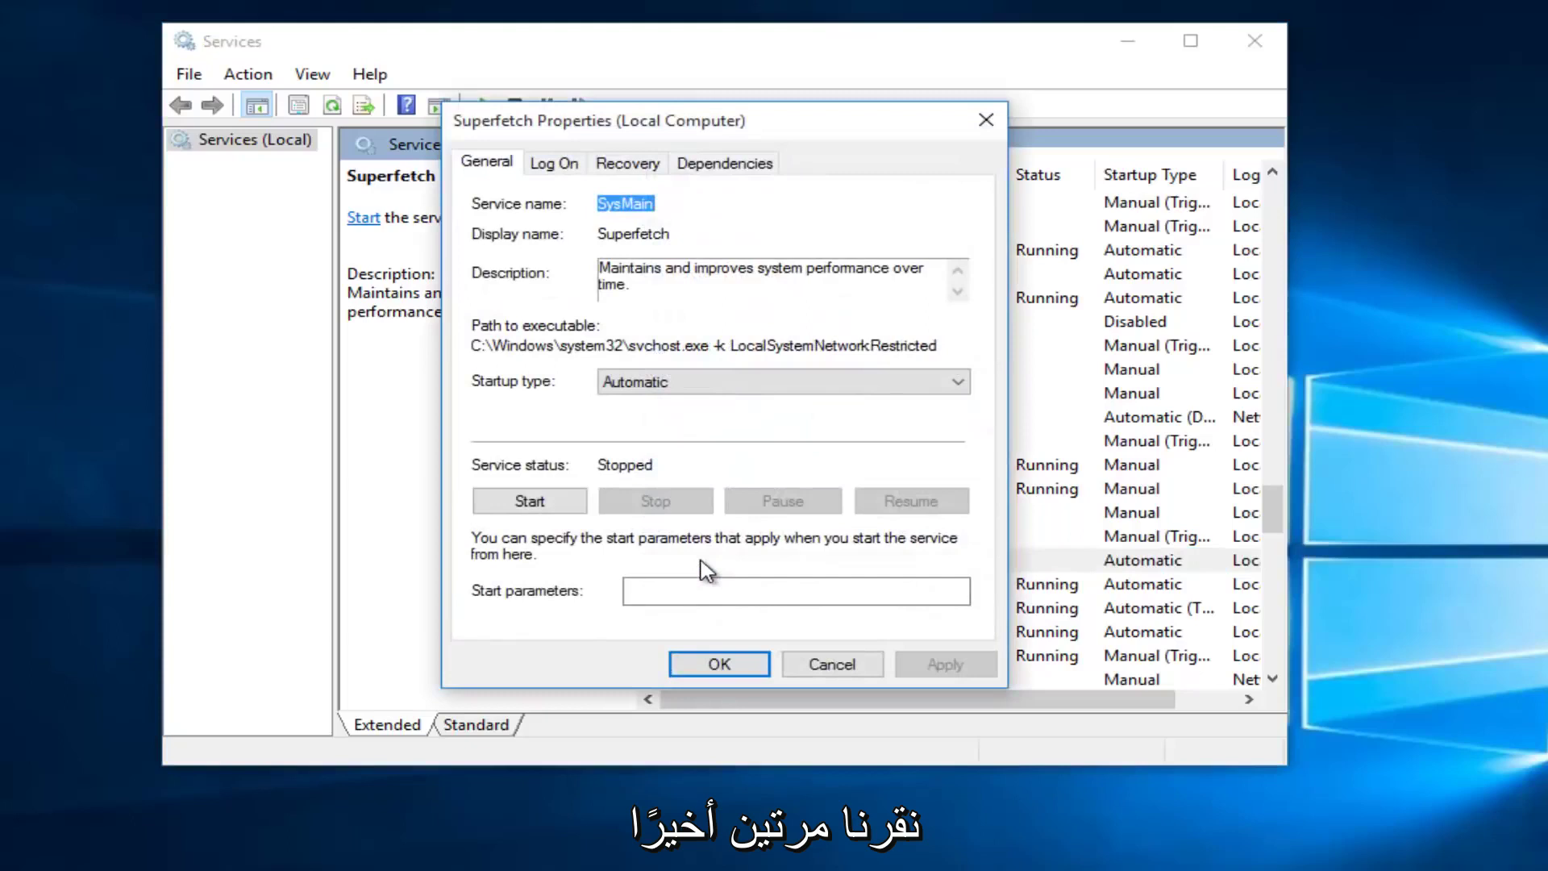
click(959, 384)
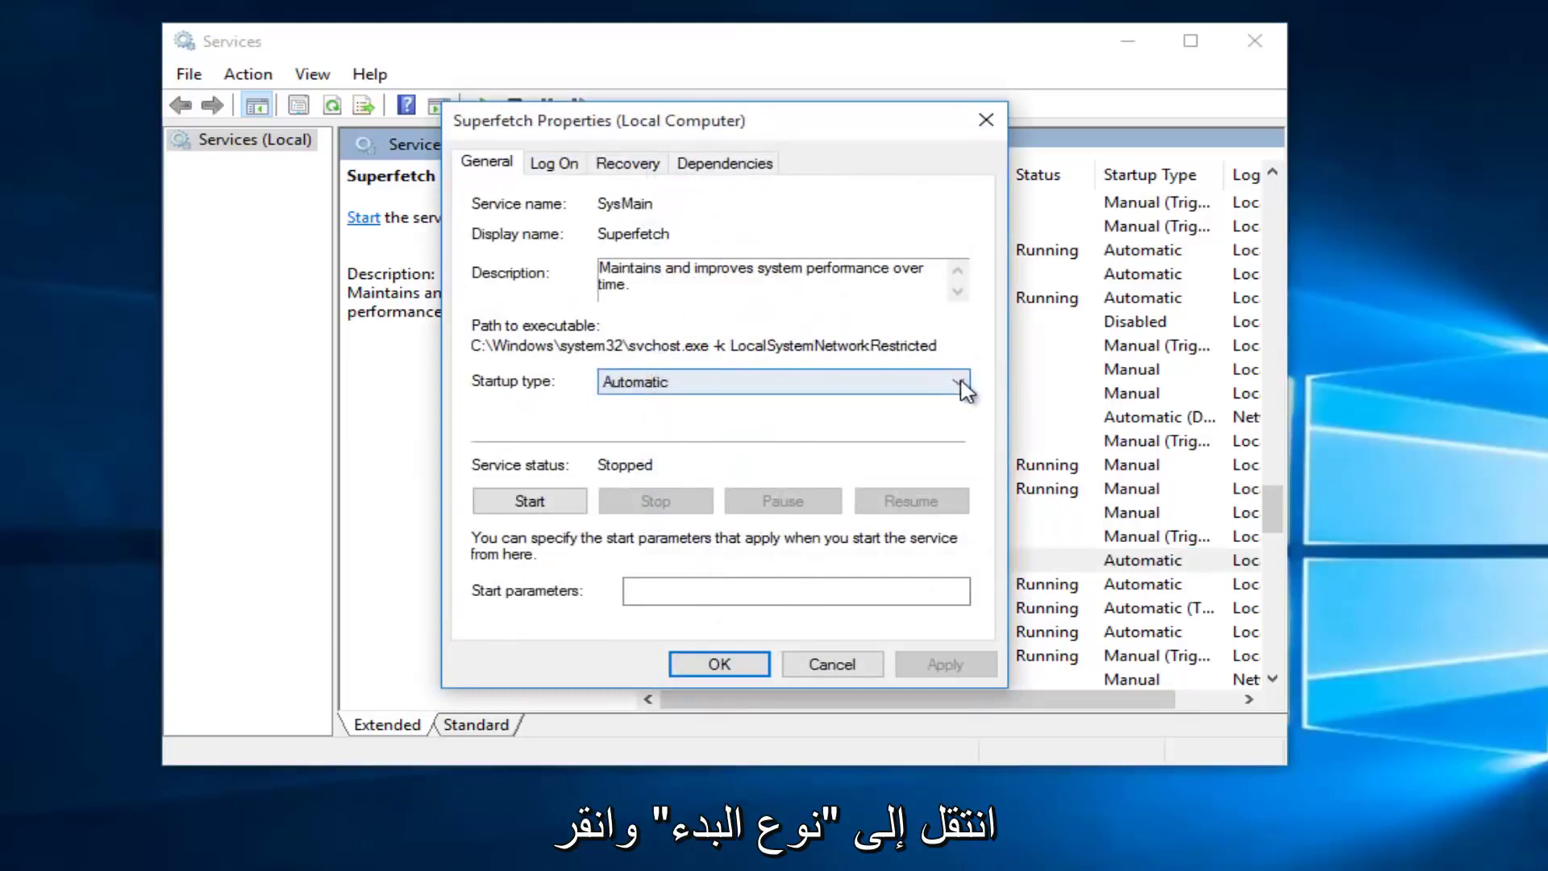
click(688, 387)
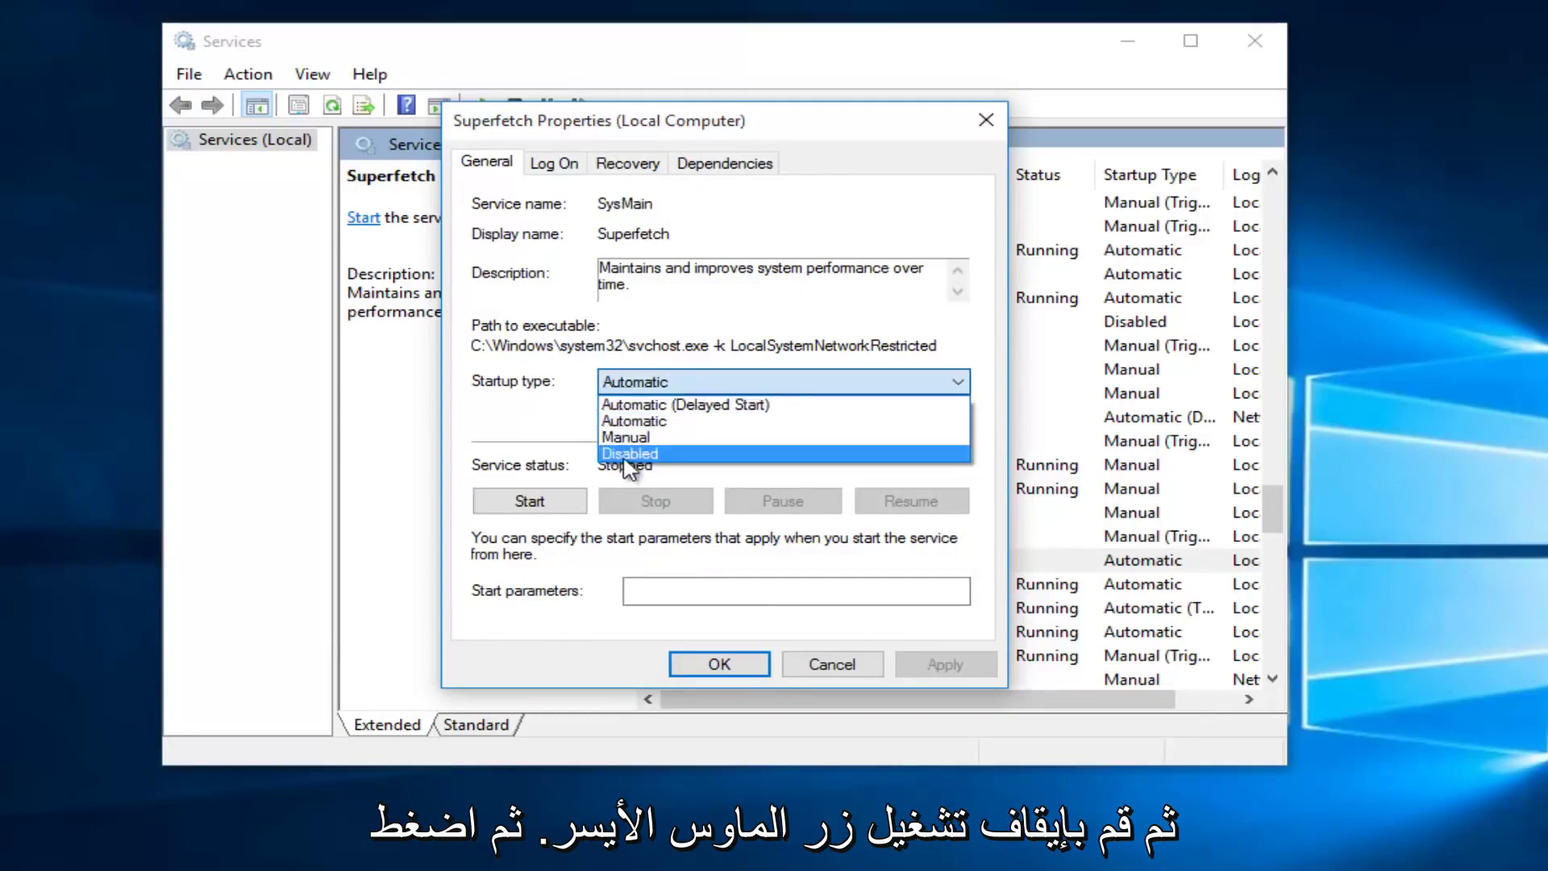
click(628, 456)
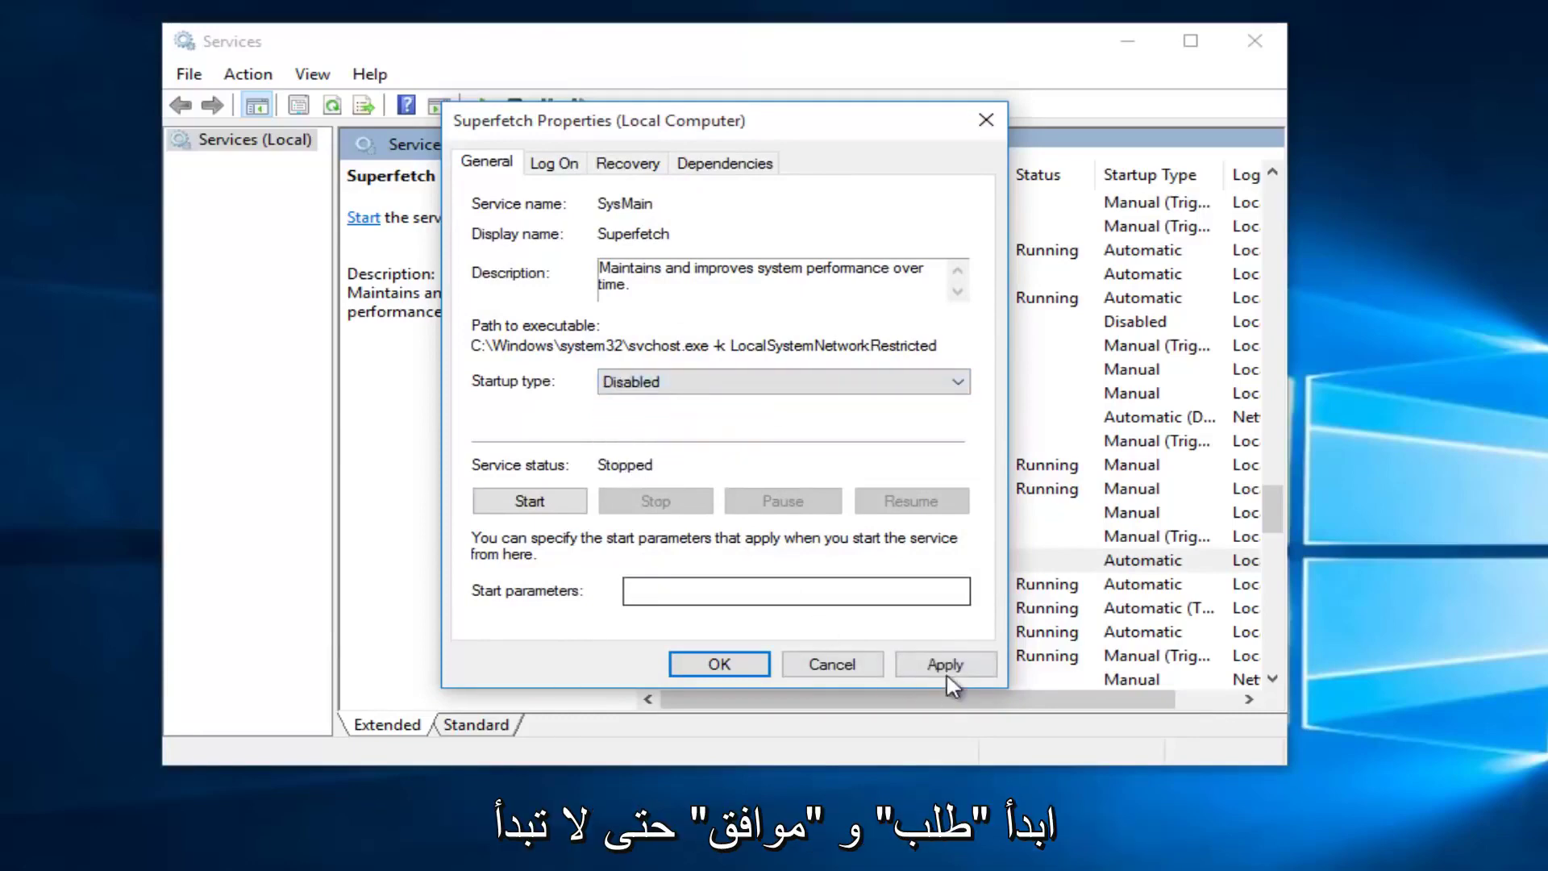
click(945, 666)
click(730, 666)
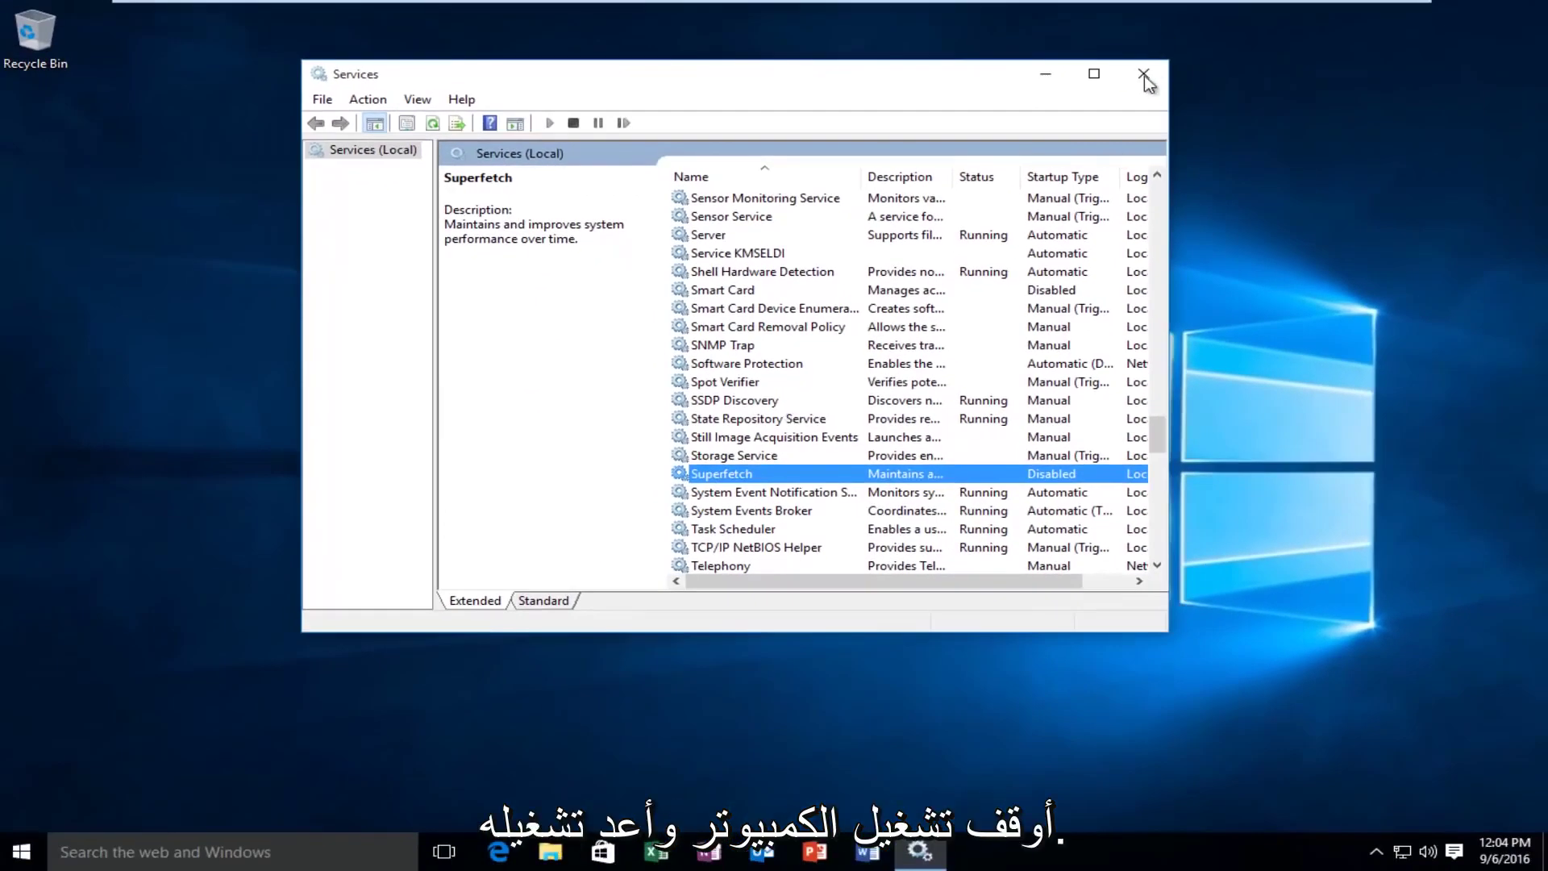
- Close the Services window
click(1144, 75)
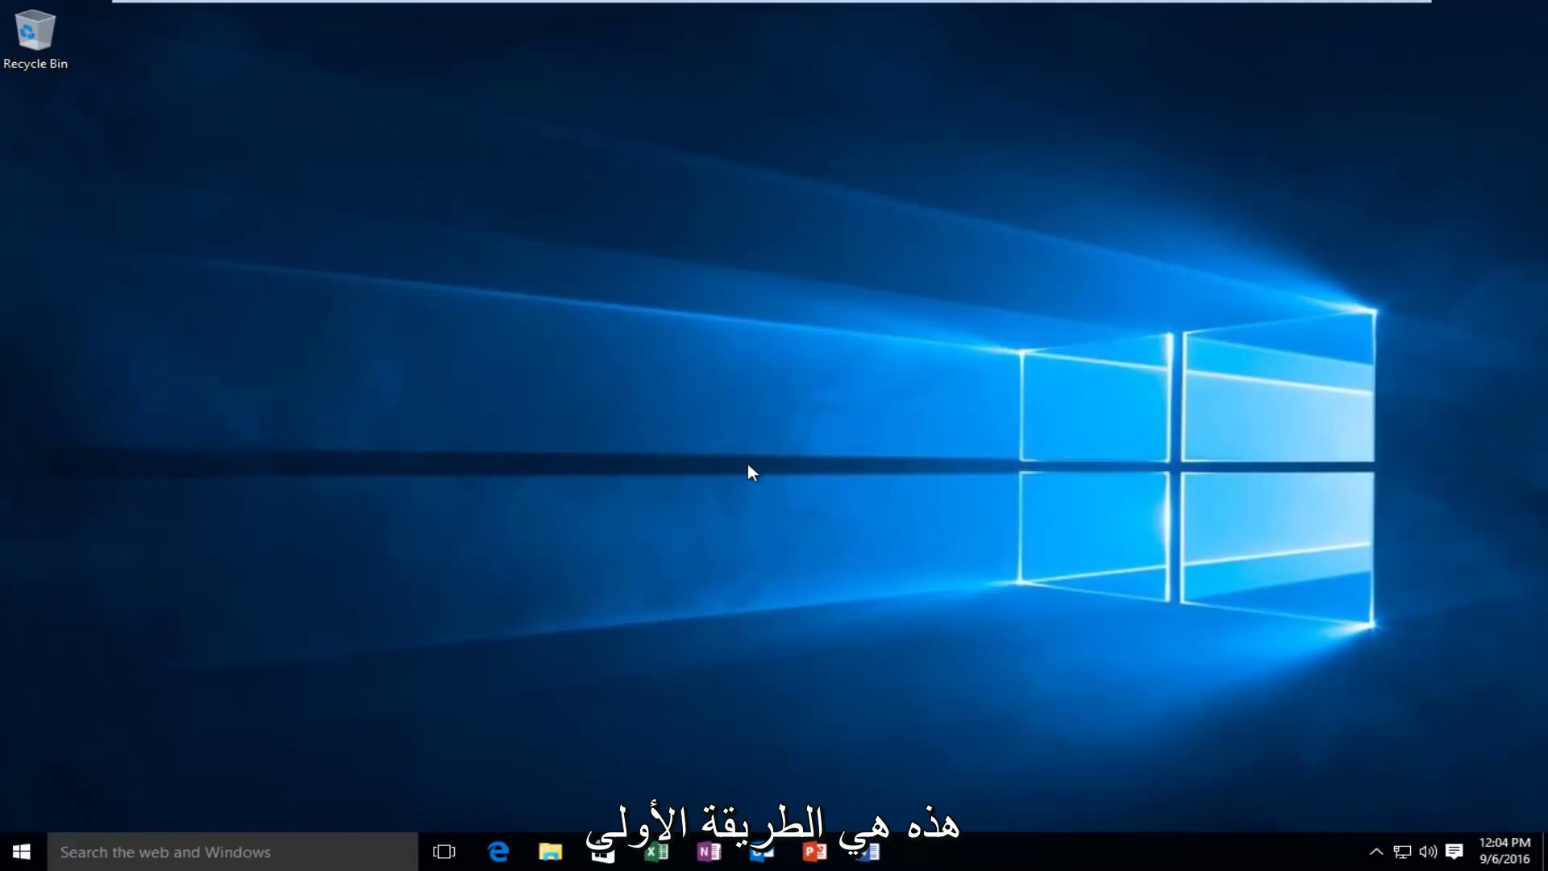